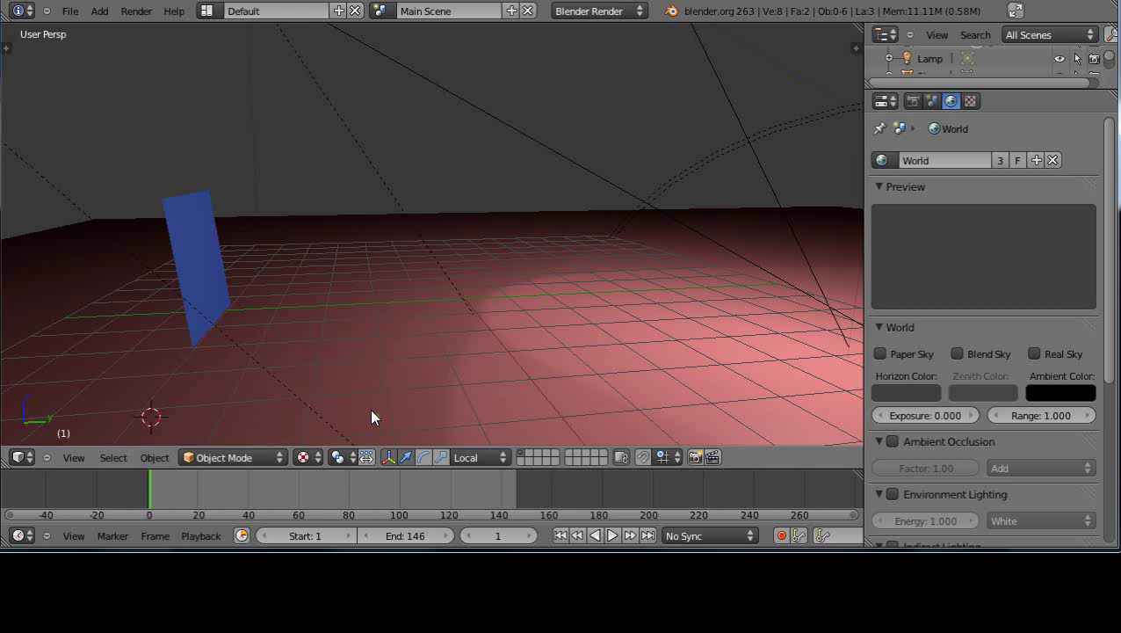
# Step: Add a cube at the 3D cursor and raise it above the floor
pyautogui.click(444, 258)
pyautogui.hotkey('shift', 'a')
pyautogui.moveTo(447, 261)
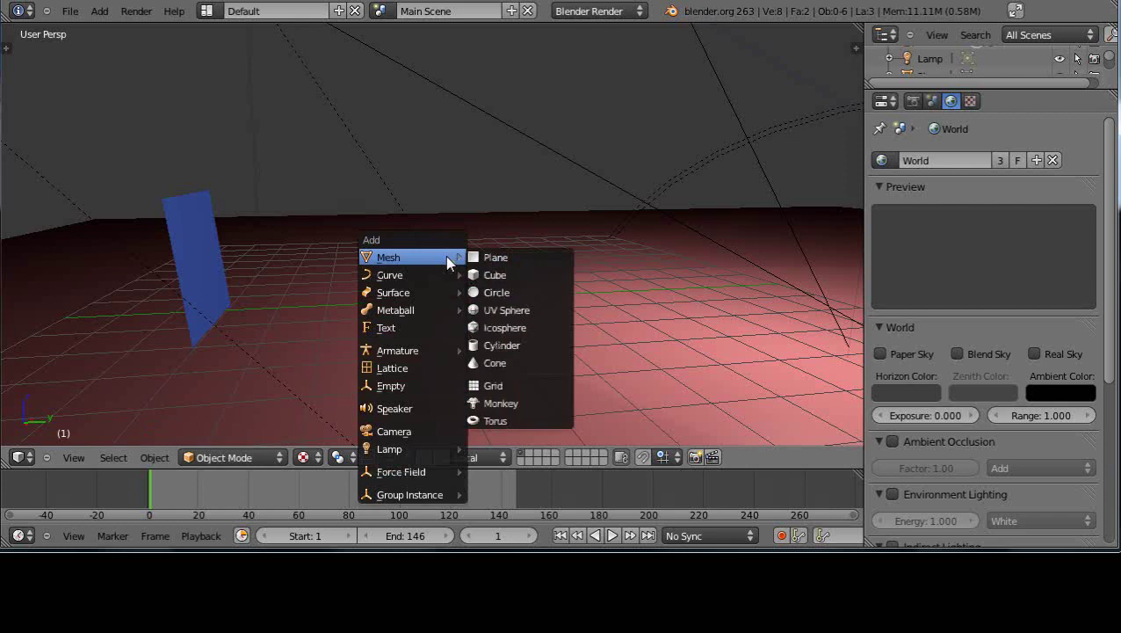
pyautogui.click(493, 275)
pyautogui.moveTo(448, 197)
pyautogui.mouseDown()
pyautogui.moveTo(445, 175)
pyautogui.moveTo(446, 189)
pyautogui.mouseUp()
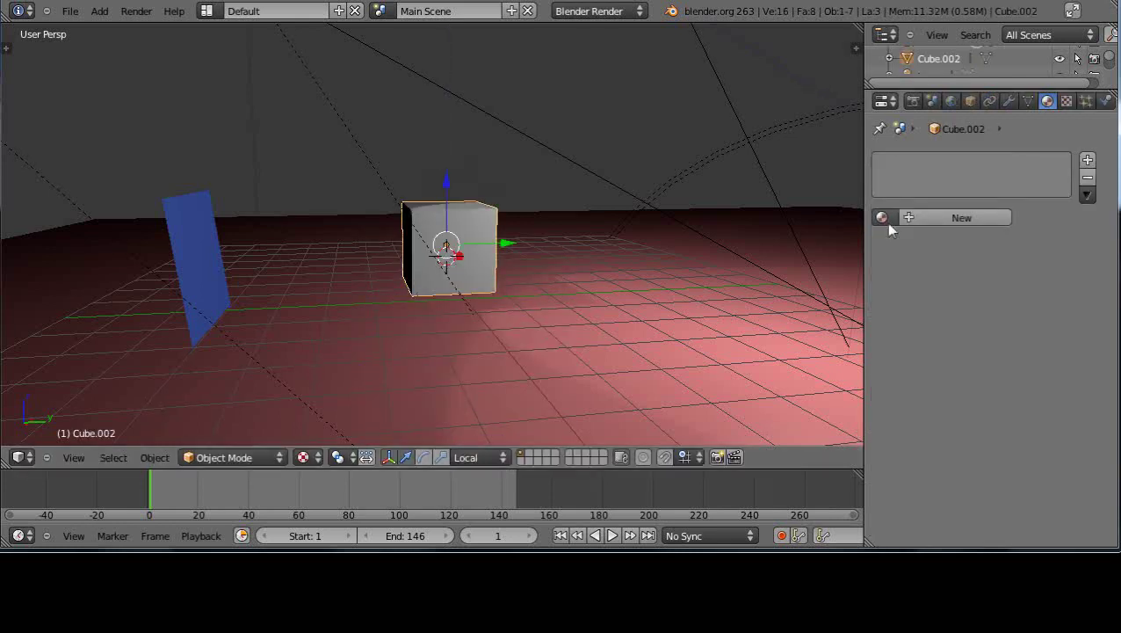
# Step: Assign the existing green purplecolor material to the new cube
pyautogui.click(882, 217)
pyautogui.click(881, 295)
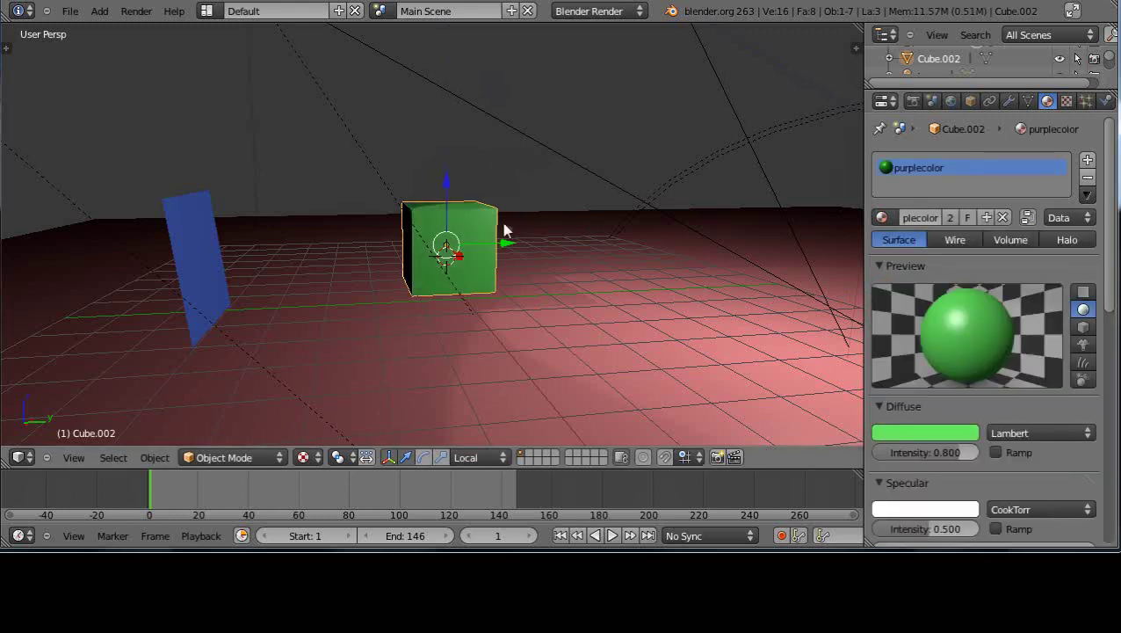
pyautogui.scroll(3, 525, 316)
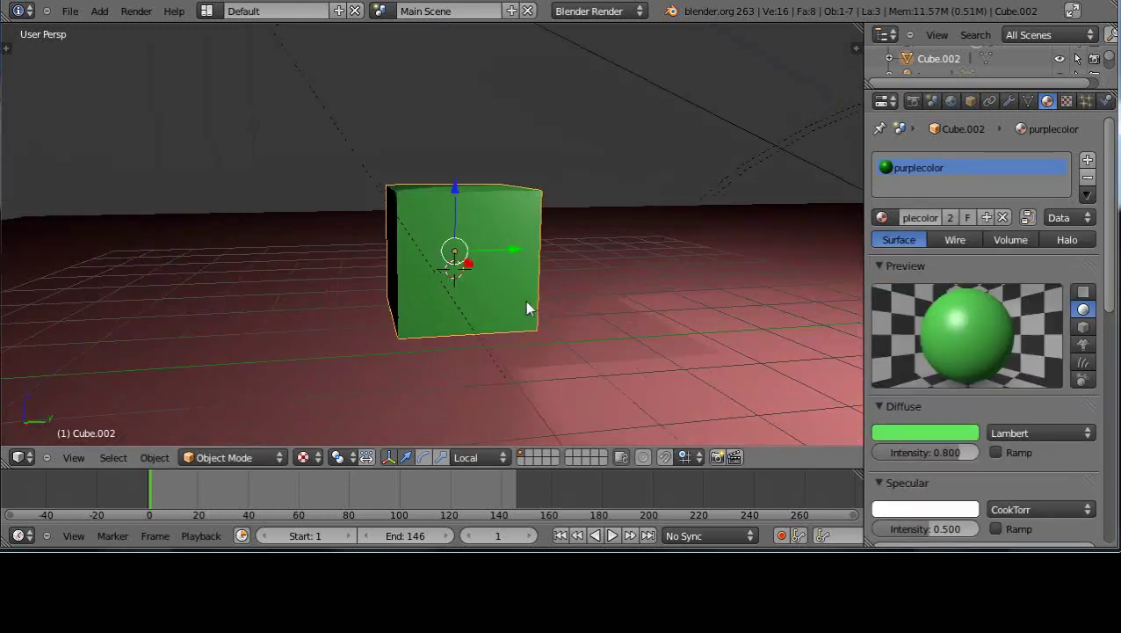
# Step: In Edit Mode, subdivide the cube's mesh twice
pyautogui.press('Tab')
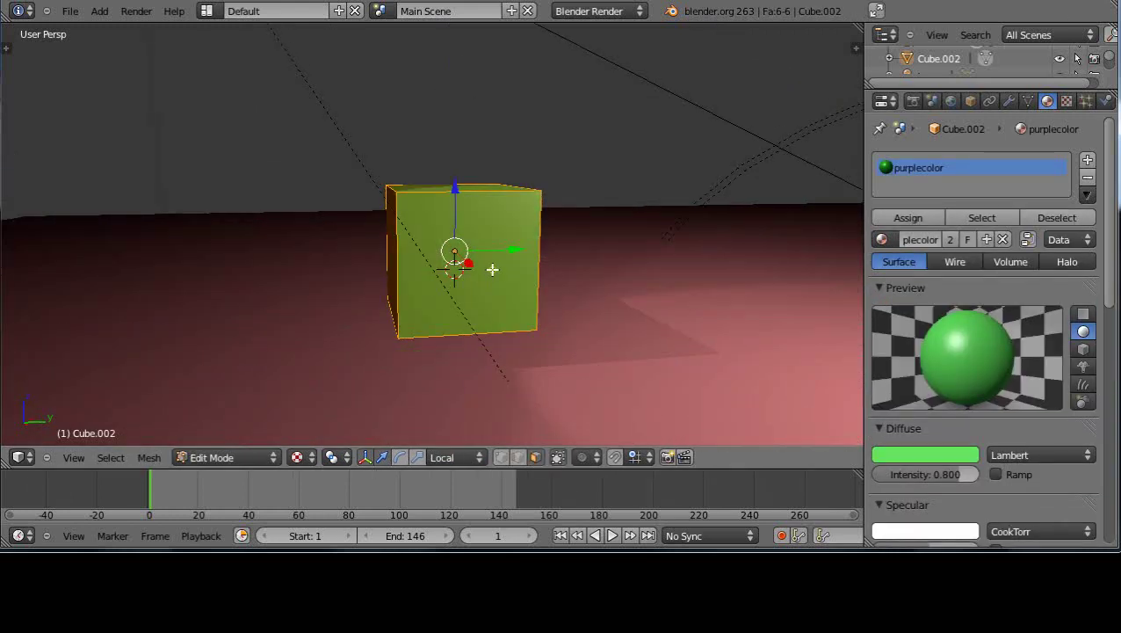
pyautogui.moveTo(492, 269); pyautogui.dragTo(477, 290, button='middle')
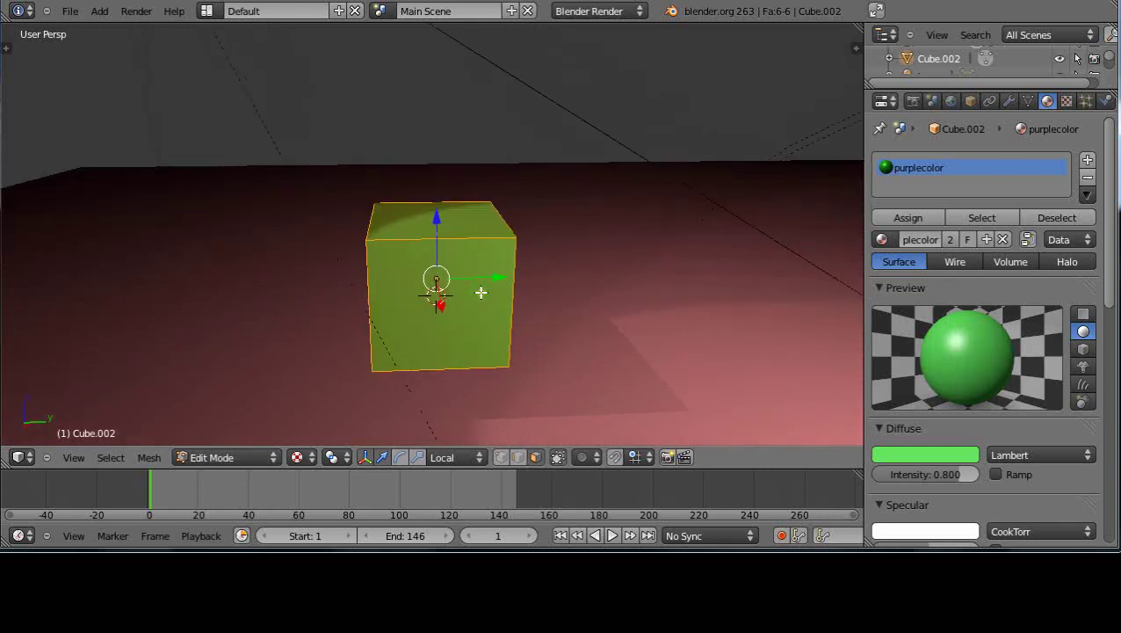
pyautogui.press('w')
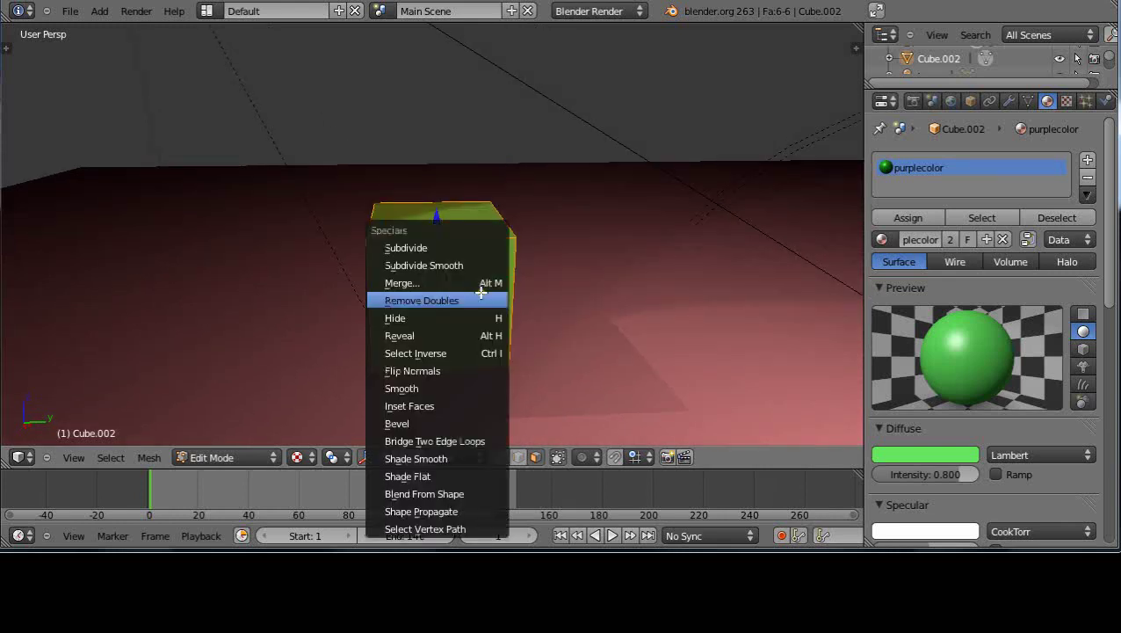
pyautogui.click(414, 249)
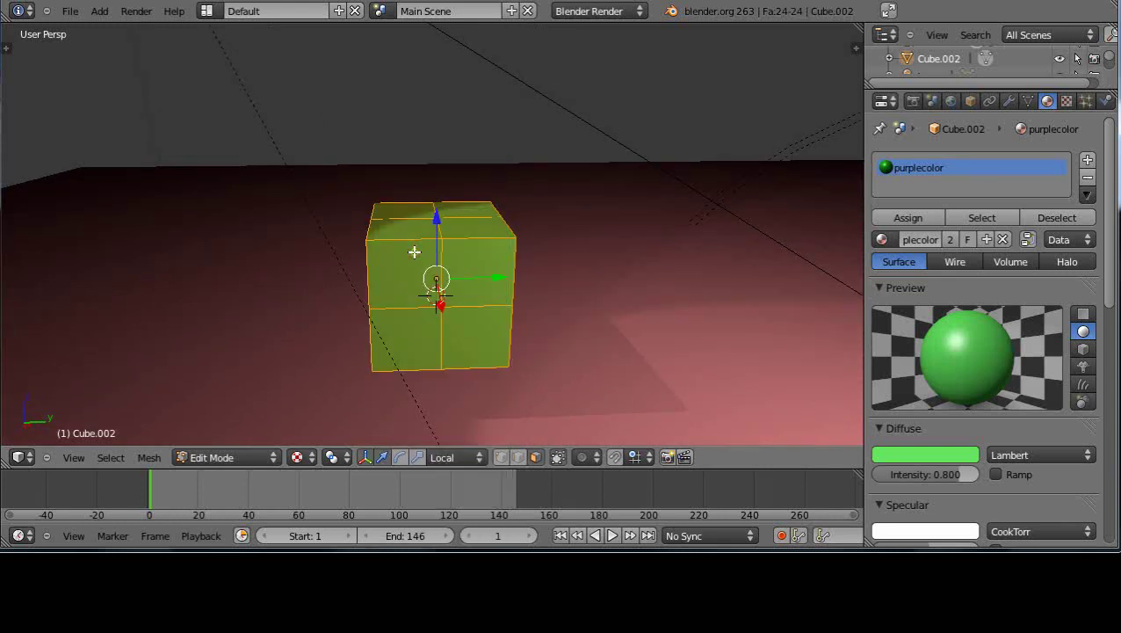
pyautogui.press('w')
pyautogui.click(413, 247)
# Step: In wireframe view, box-select the cube's top row of vertices
pyautogui.moveTo(452, 261); pyautogui.dragTo(450, 239, button='middle')
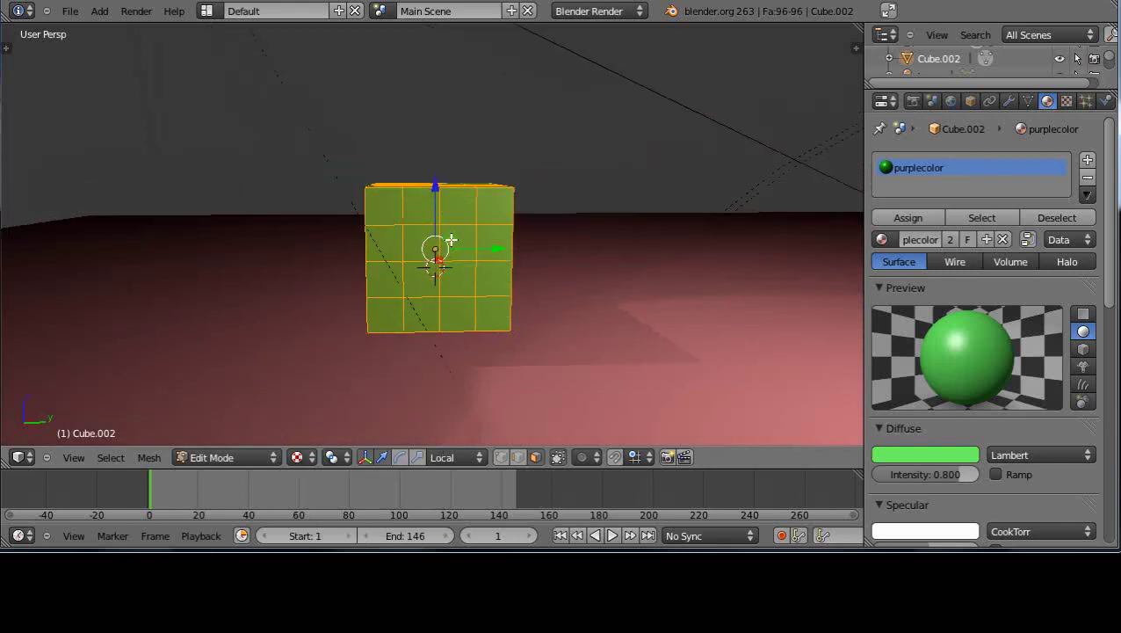
pyautogui.press('a')
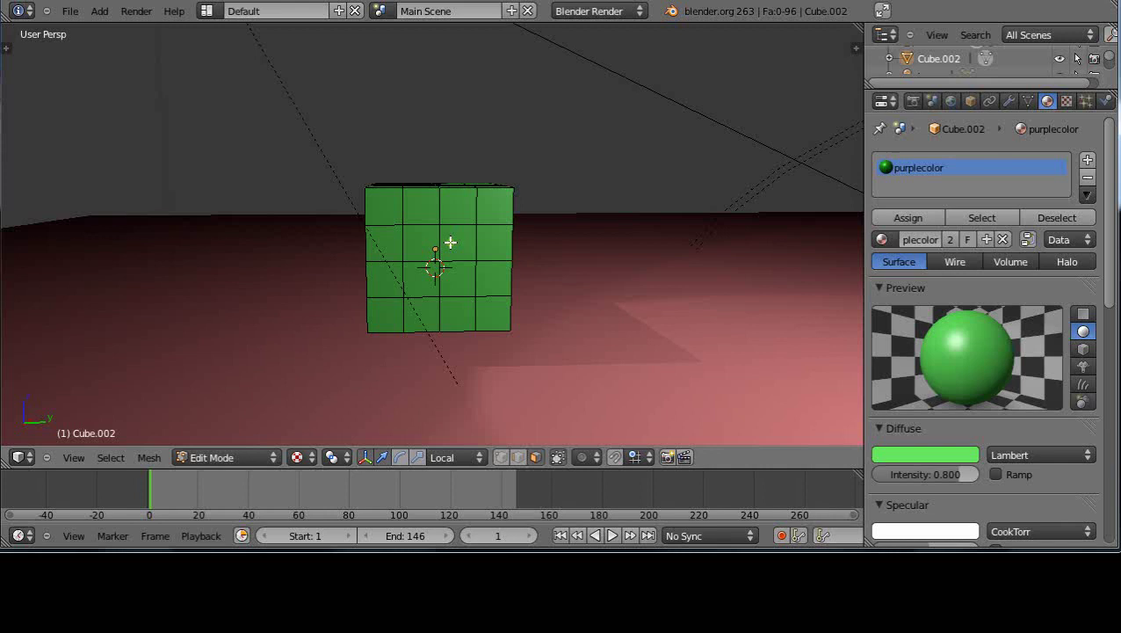
pyautogui.press('b')
pyautogui.press('Escape')
pyautogui.press('z')
pyautogui.moveTo(346, 157); pyautogui.dragTo(623, 363, button='middle')
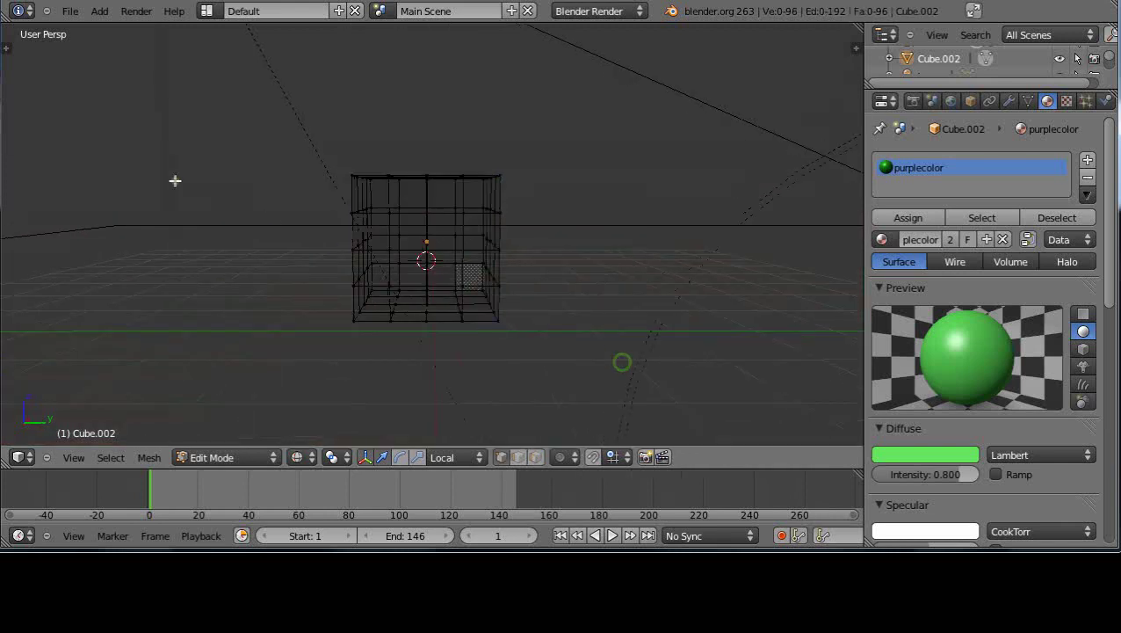
pyautogui.press('b')
pyautogui.click(300, 150)
pyautogui.moveTo(300, 150); pyautogui.dragTo(553, 193)
# Step: Raise the top vertices and begin scaling them along Y
pyautogui.moveTo(563, 210); pyautogui.dragTo(568, 220, button='middle')
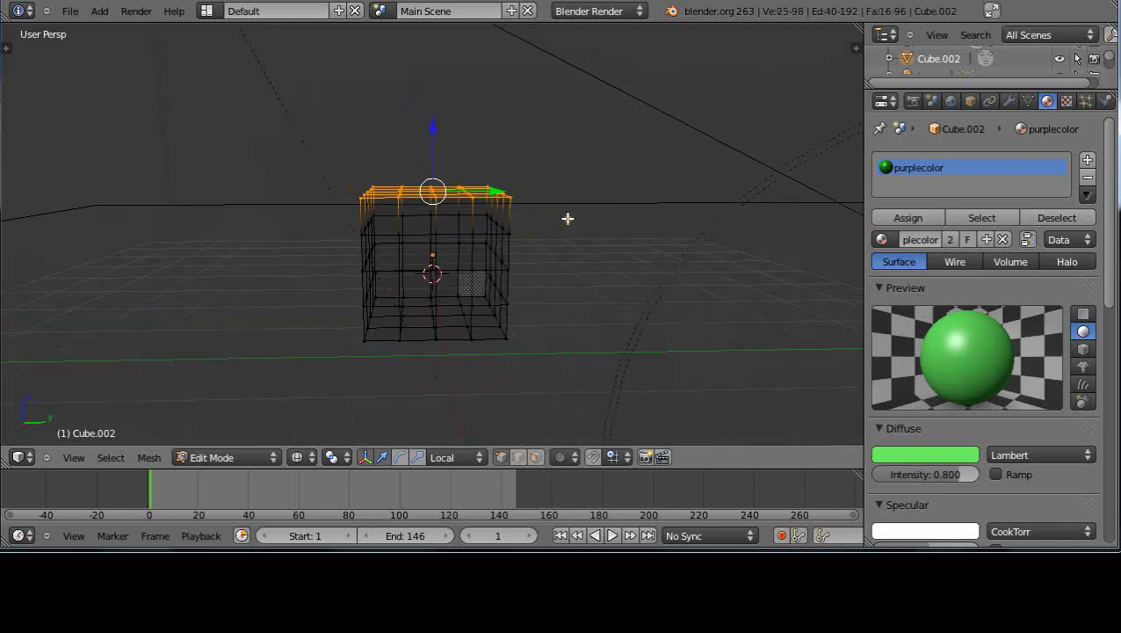
pyautogui.moveTo(434, 127); pyautogui.dragTo(437, 103)
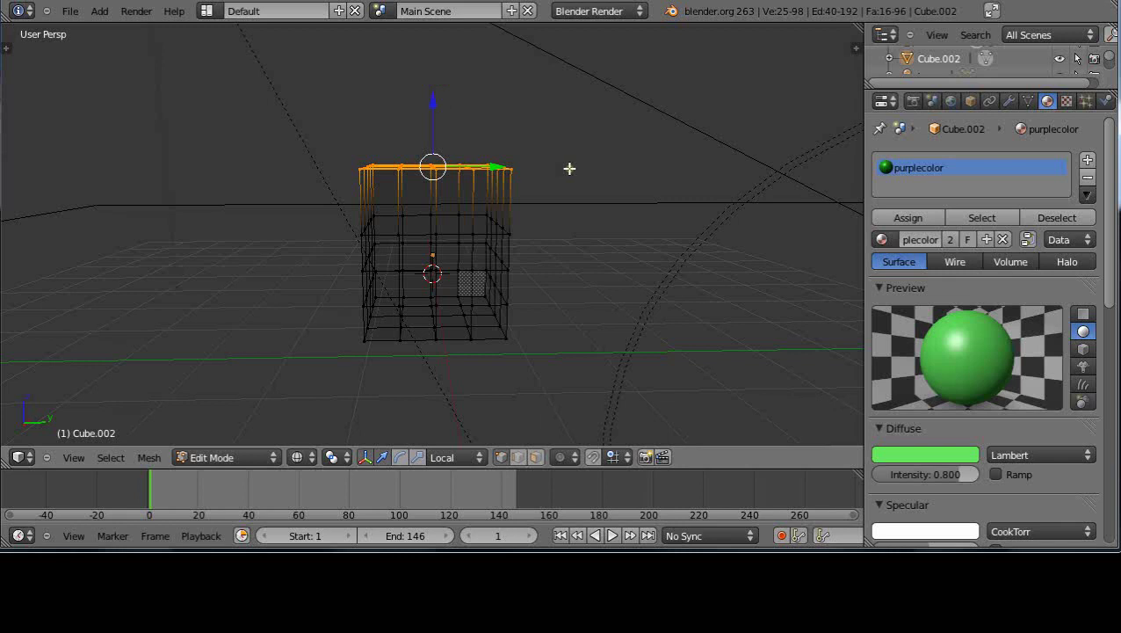
pyautogui.press('s')
pyautogui.press('y')
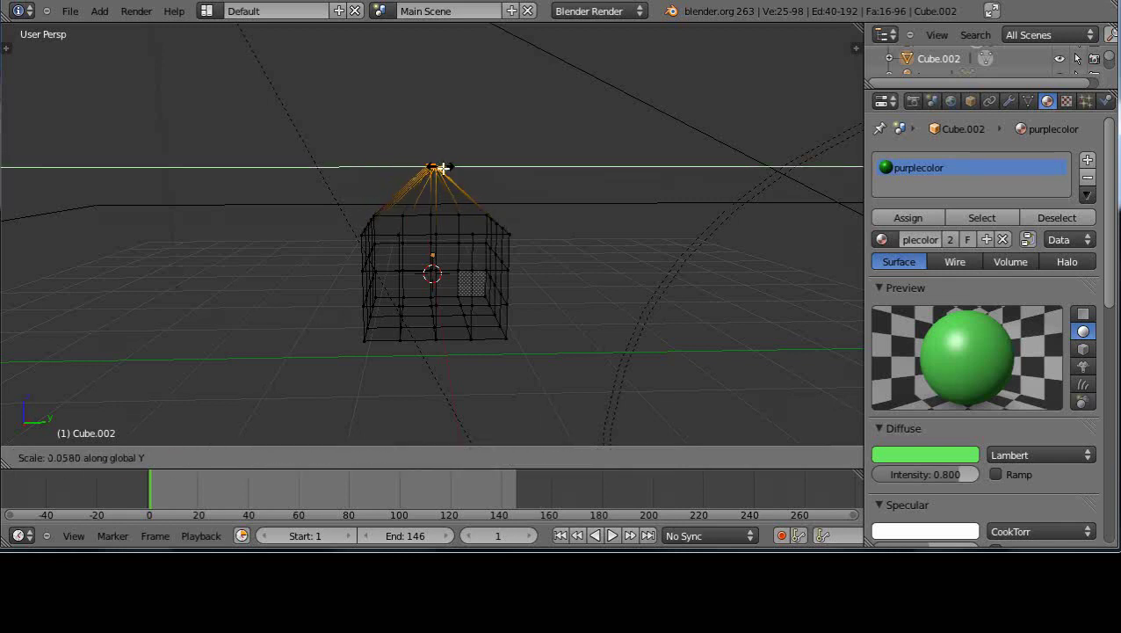
# Step: Squeeze the top vertices into a roof peak, then deselect all in solid shading
pyautogui.click(435, 167)
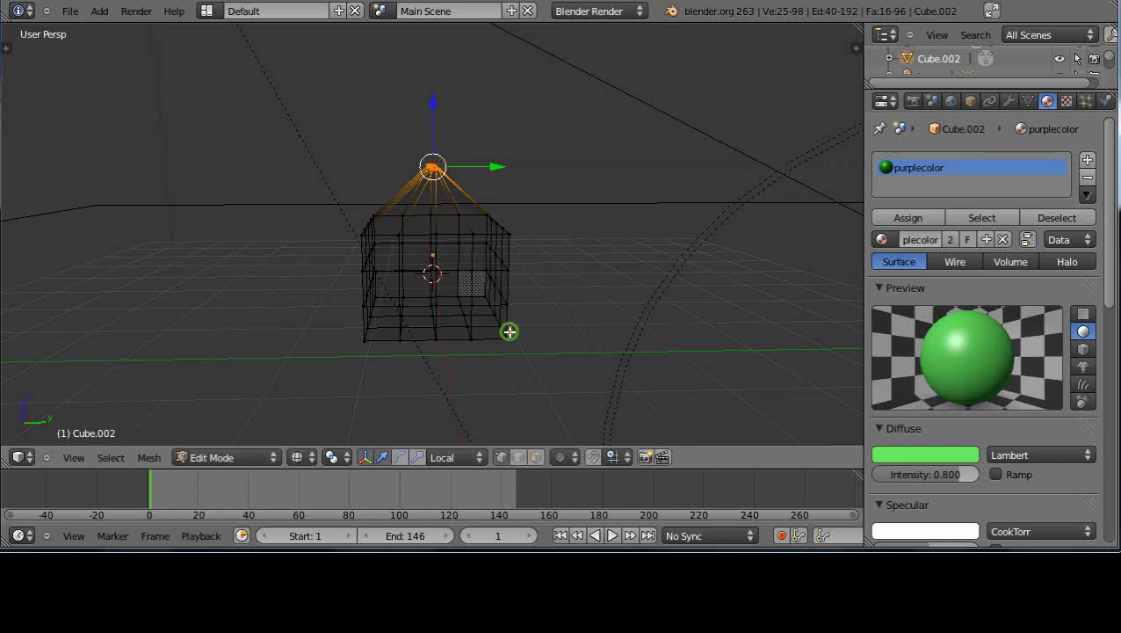
pyautogui.moveTo(510, 330); pyautogui.dragTo(505, 316, button='middle')
pyautogui.press('a')
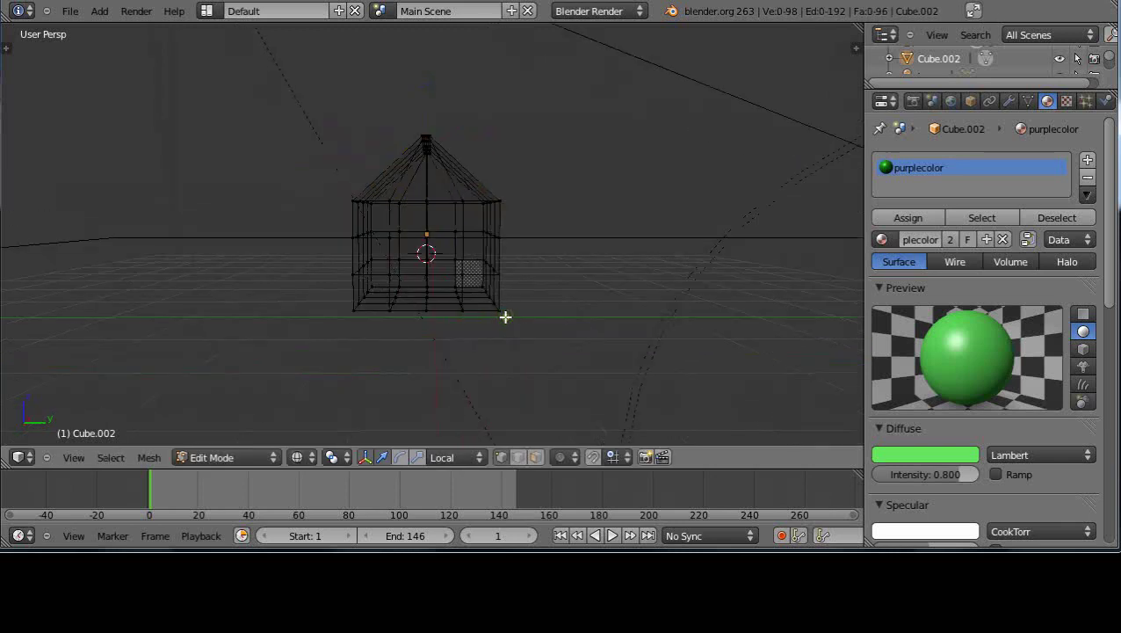
pyautogui.press('z')
pyautogui.scroll(2, 493, 310)
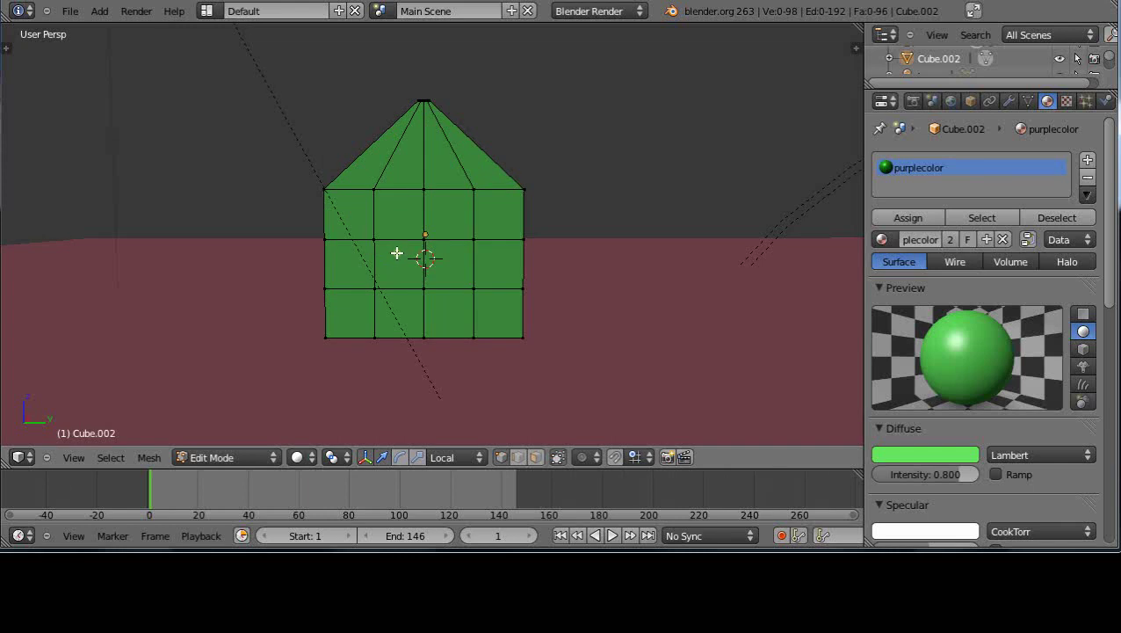
# Step: Extrude one side face inward as a window recess and return to Object Mode
pyautogui.click(537, 457)
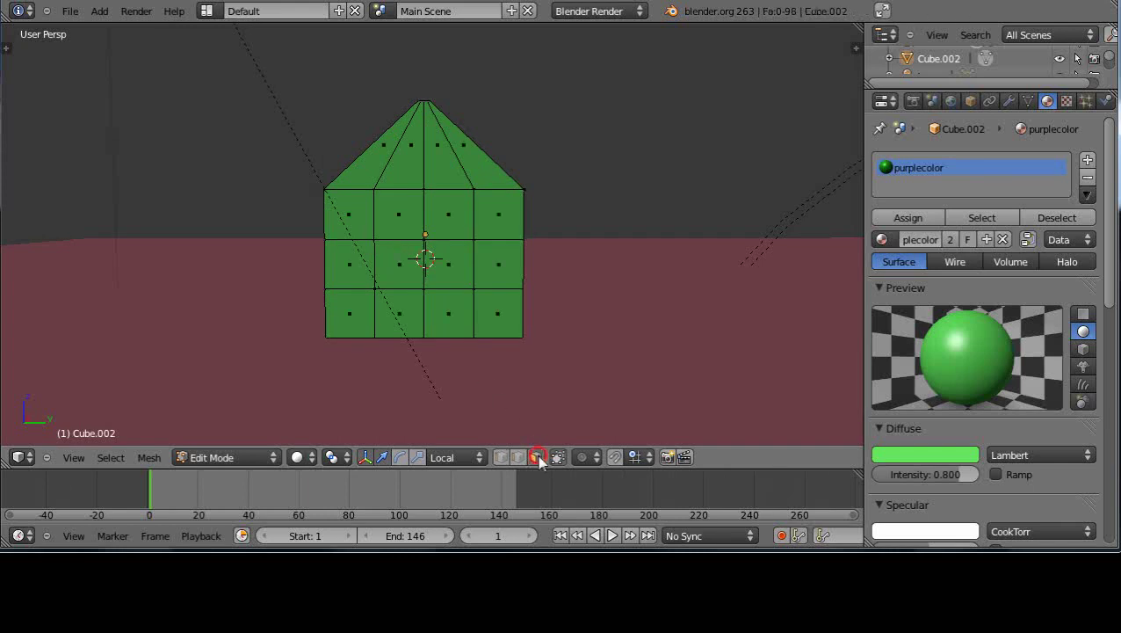
pyautogui.rightClick(395, 263)
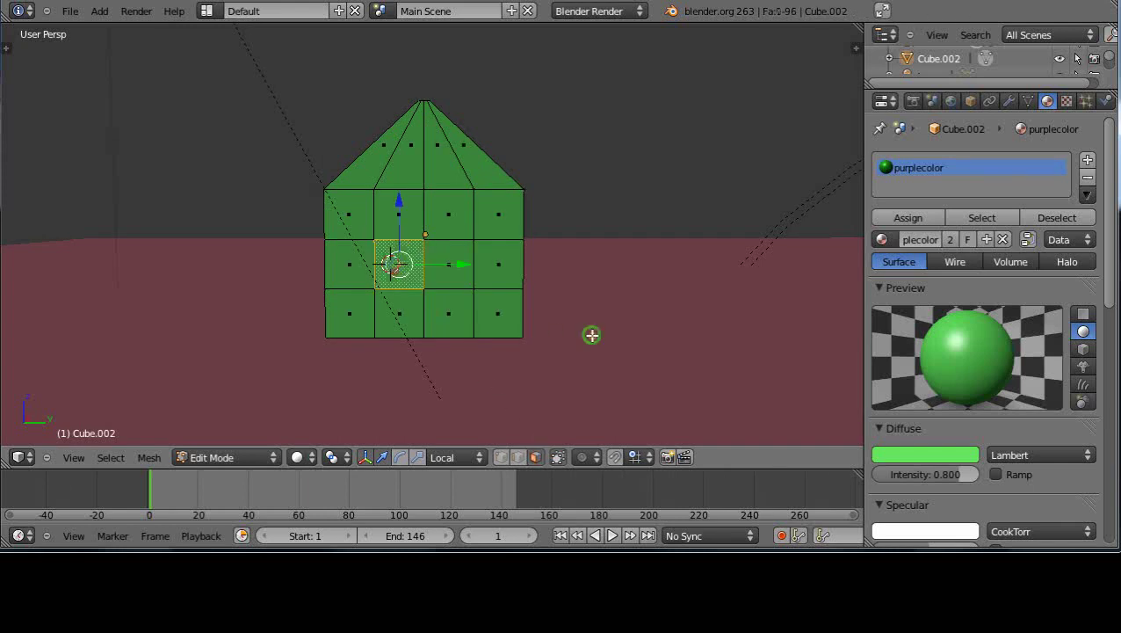
pyautogui.moveTo(591, 333); pyautogui.dragTo(491, 344, button='middle')
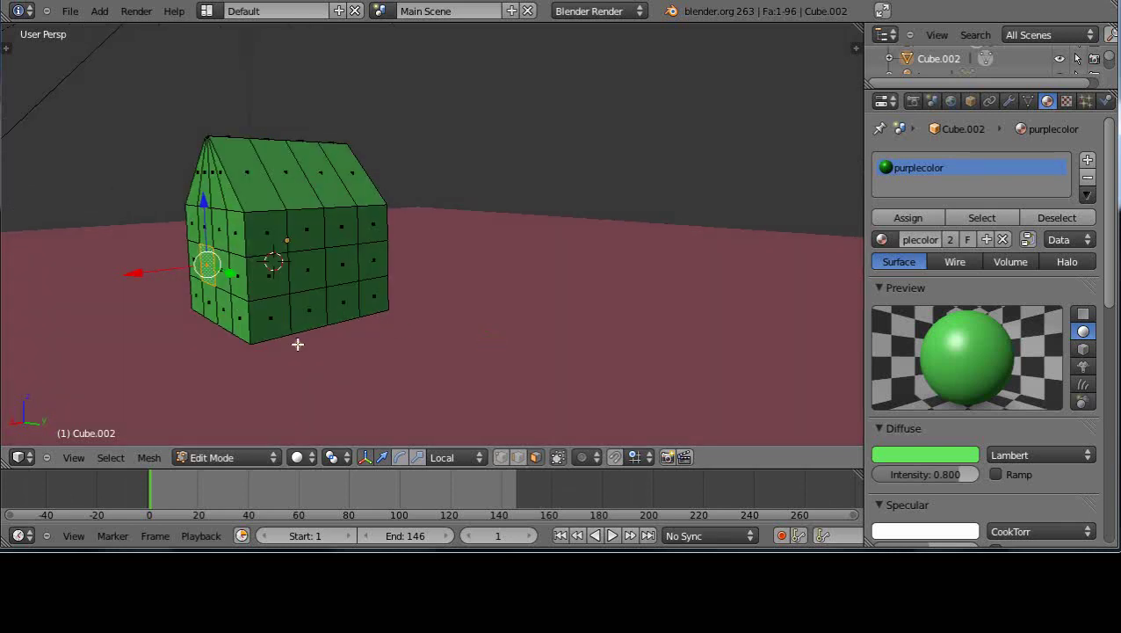
pyautogui.press('e')
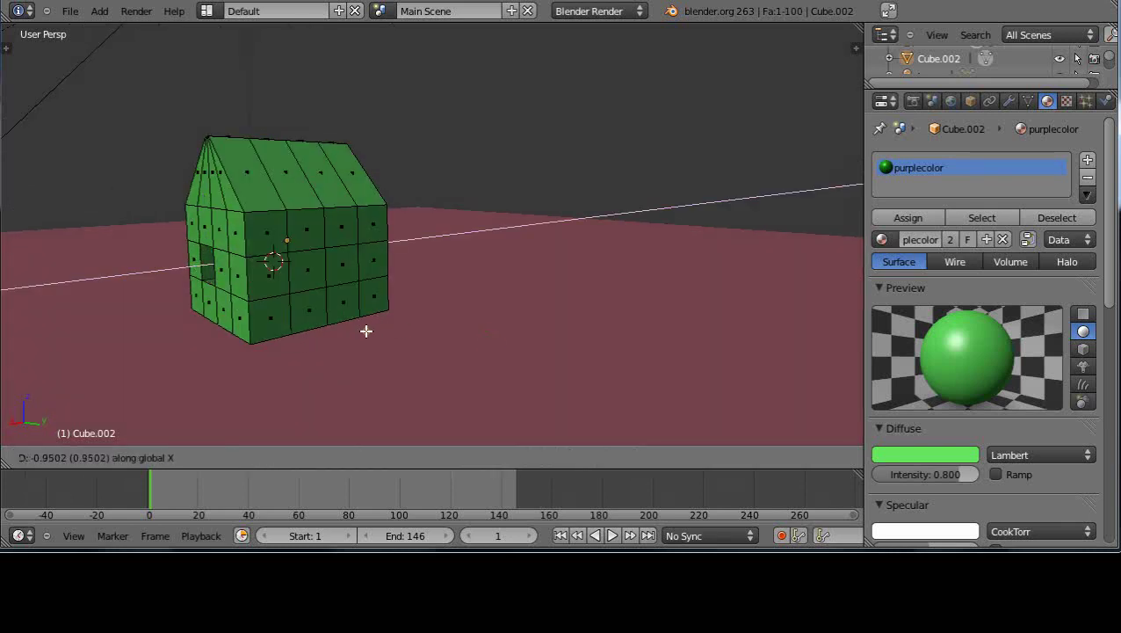
pyautogui.click(373, 327)
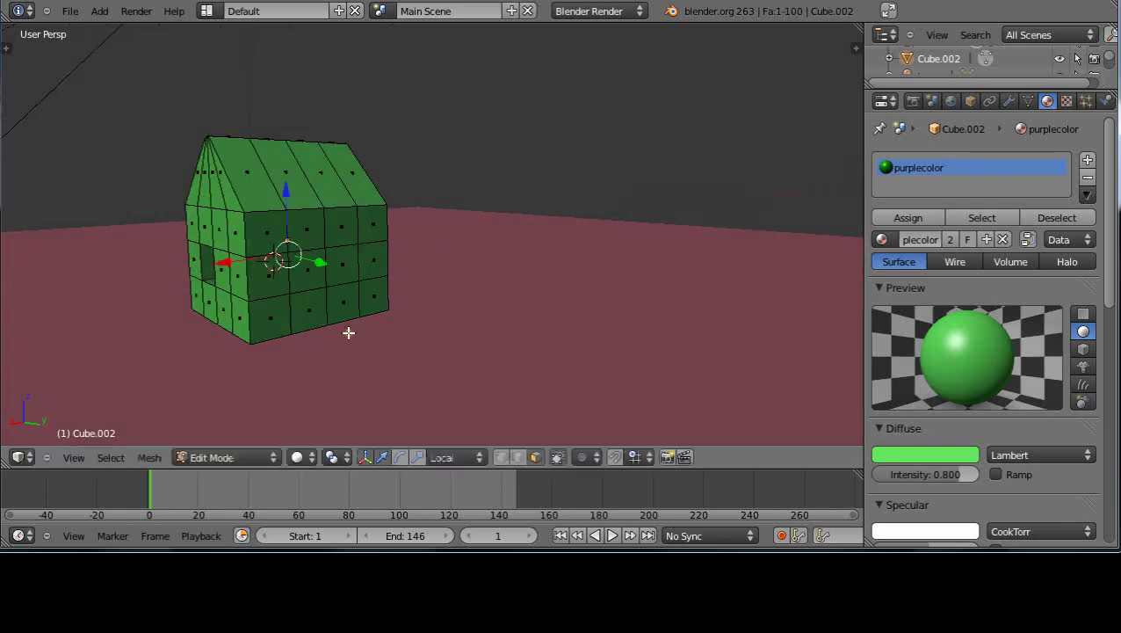
pyautogui.press('Tab')
pyautogui.moveTo(347, 332); pyautogui.dragTo(478, 342, button='middle')
# Step: Preview the house with rendered shading
pyautogui.scroll(-3, 478, 341)
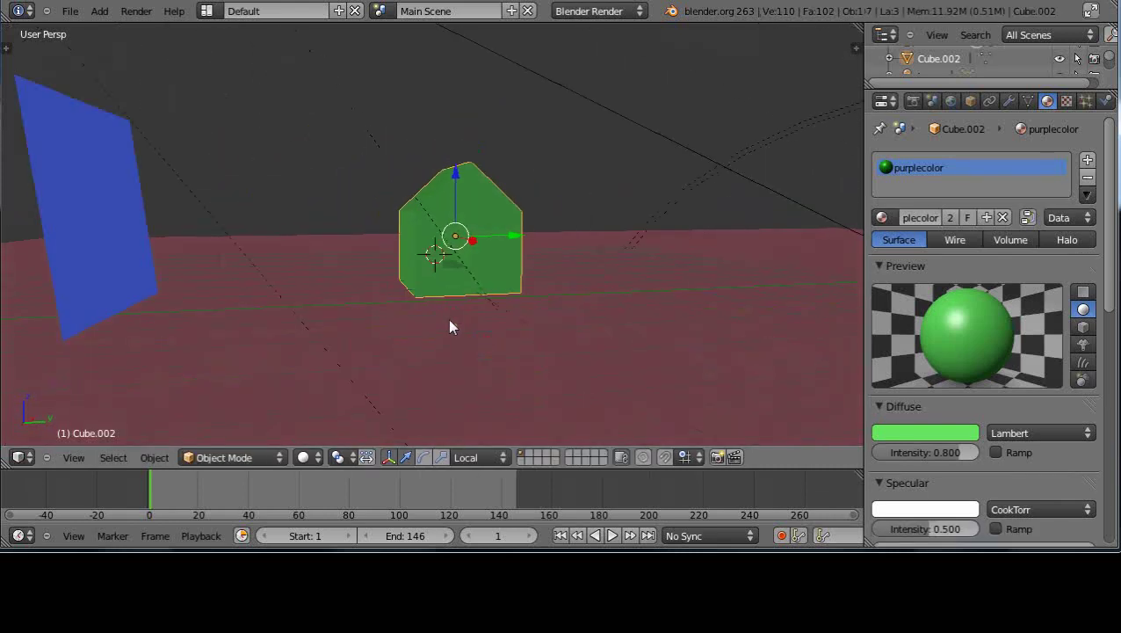
pyautogui.hotkey('shift', 'z')
pyautogui.moveTo(482, 314); pyautogui.dragTo(467, 318, button='middle')
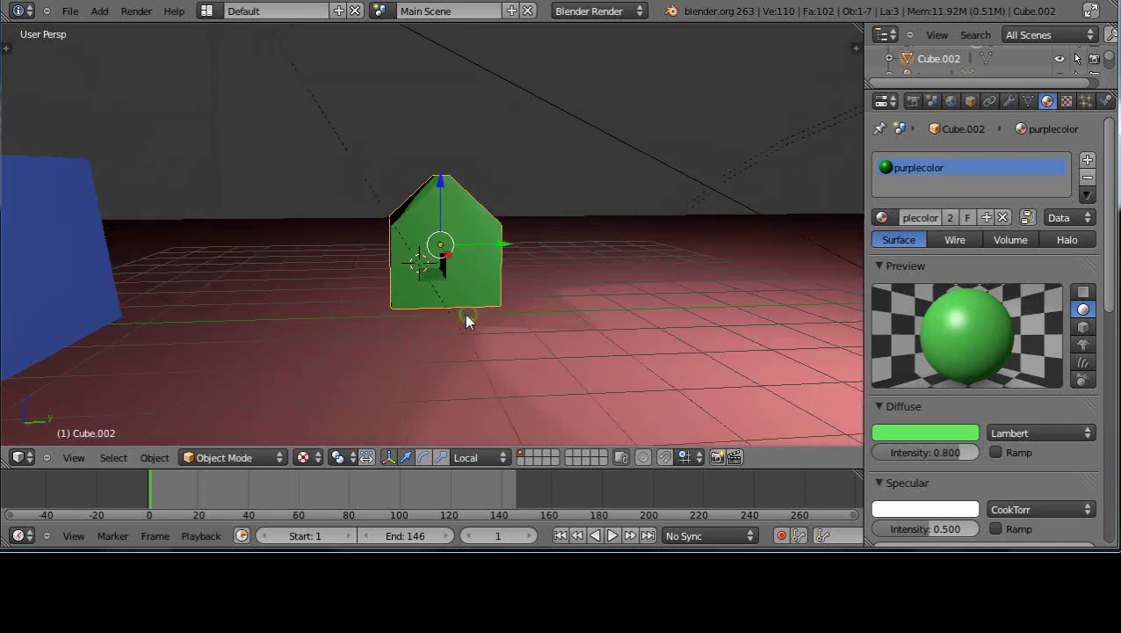
# Step: Save the scene as a1.blend in the Documents folder
pyautogui.click(69, 11)
pyautogui.click(89, 138)
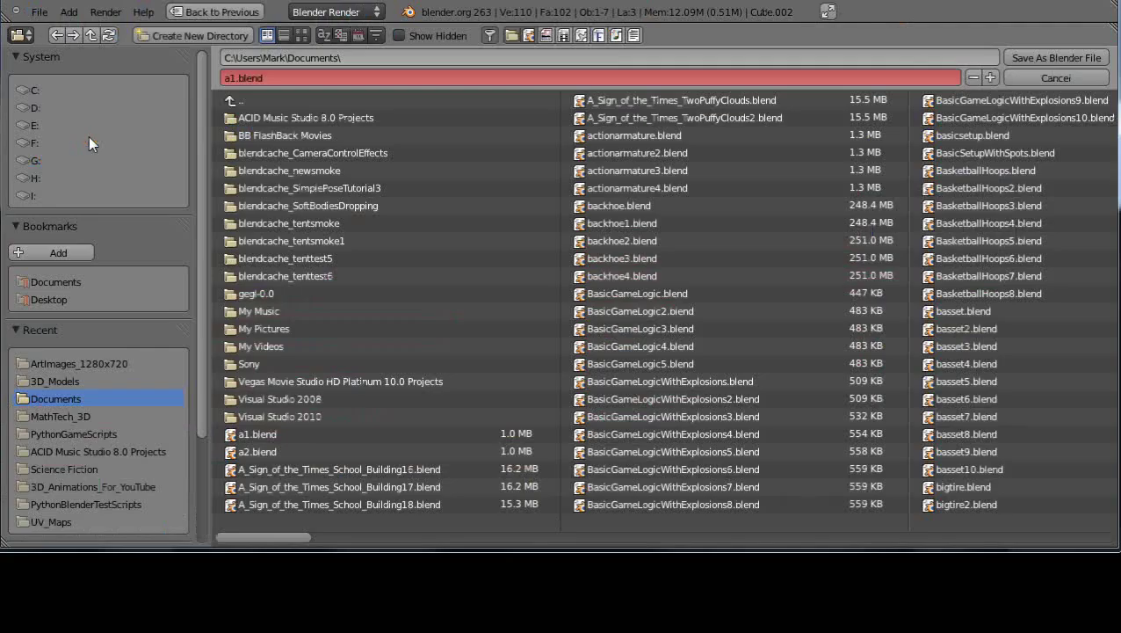
pyautogui.click(1059, 57)
pyautogui.moveTo(631, 291); pyautogui.dragTo(522, 299, button='middle')
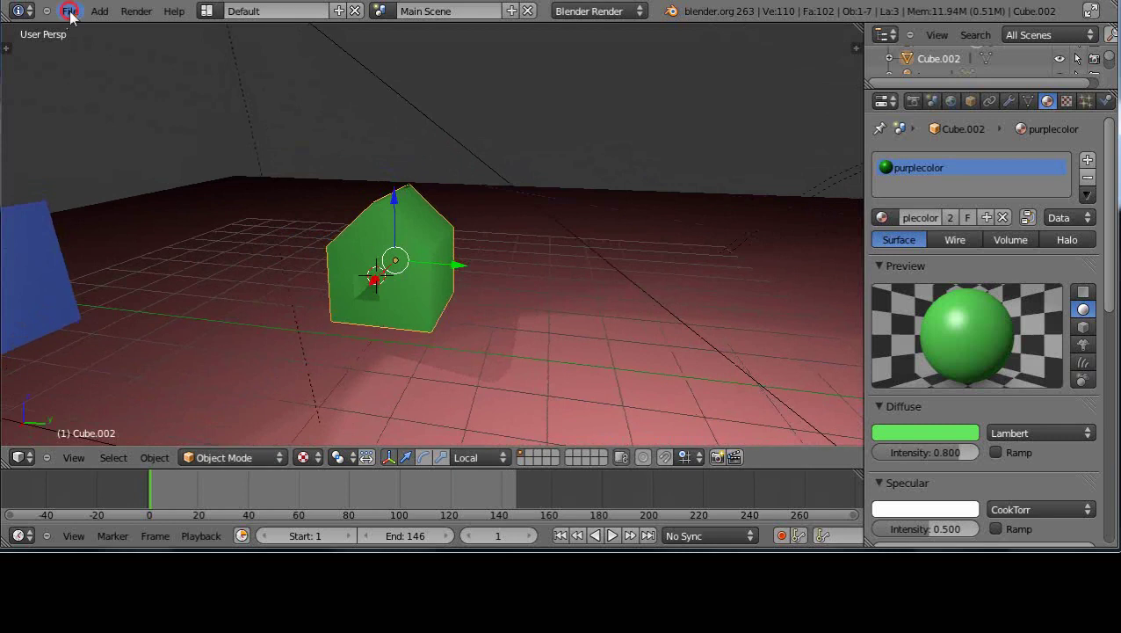
# Step: Save the scene under the new name a2.blend
pyautogui.click(70, 10)
pyautogui.click(93, 140)
pyautogui.click(261, 78)
pyautogui.write('a2')
pyautogui.press('Return')
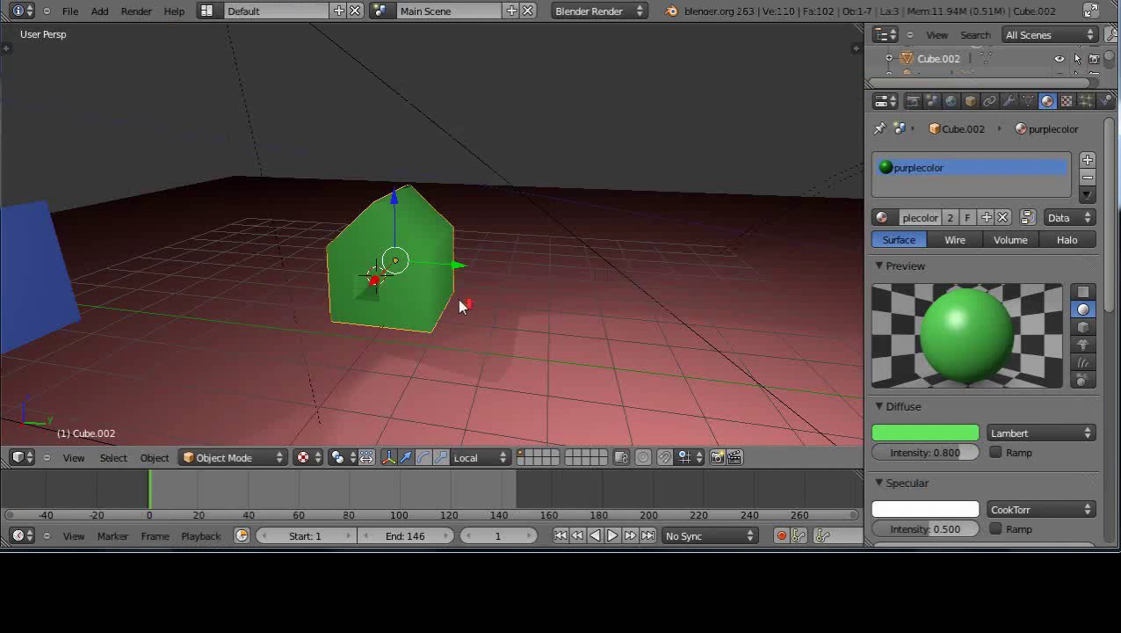
# Step: Delete the green house from a2.blend and save the file
pyautogui.rightClick(387, 283)
pyautogui.rightClick(393, 256)
pyautogui.press('x')
pyautogui.click(380, 249)
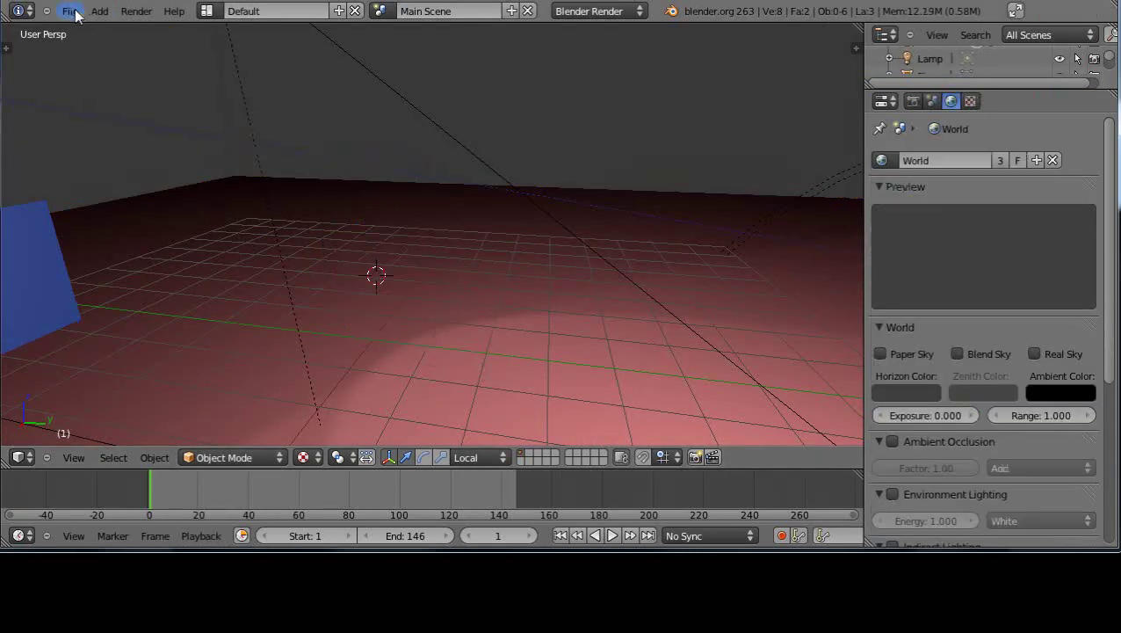
pyautogui.click(72, 11)
pyautogui.click(83, 123)
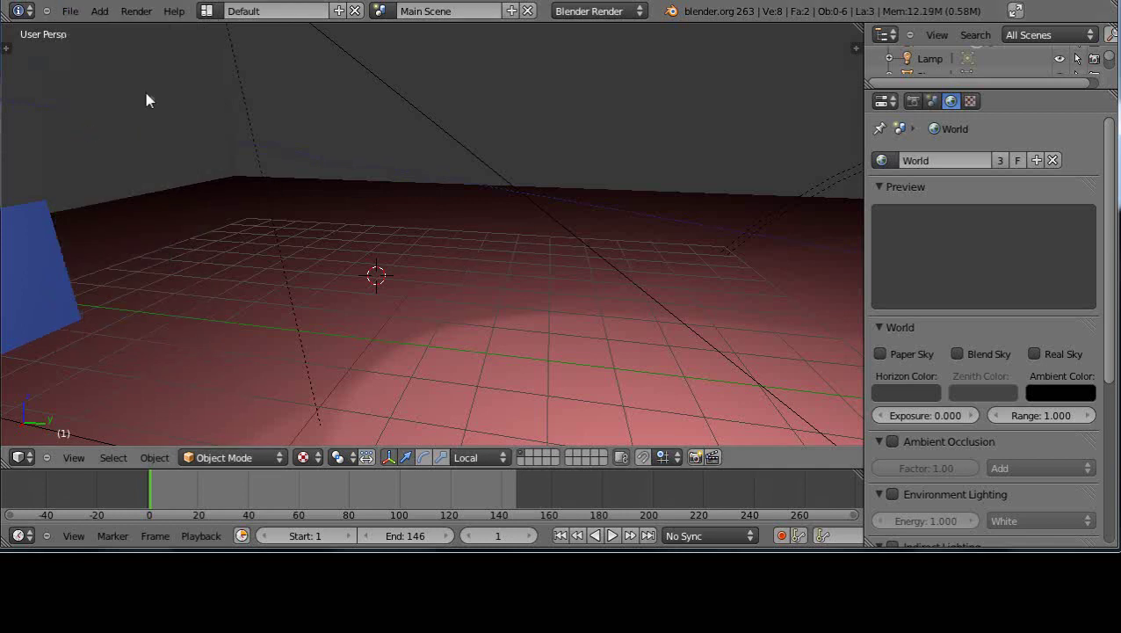
# Step: Load a1.blend from recent files and view its green house
pyautogui.click(70, 10)
pyautogui.moveTo(92, 65)
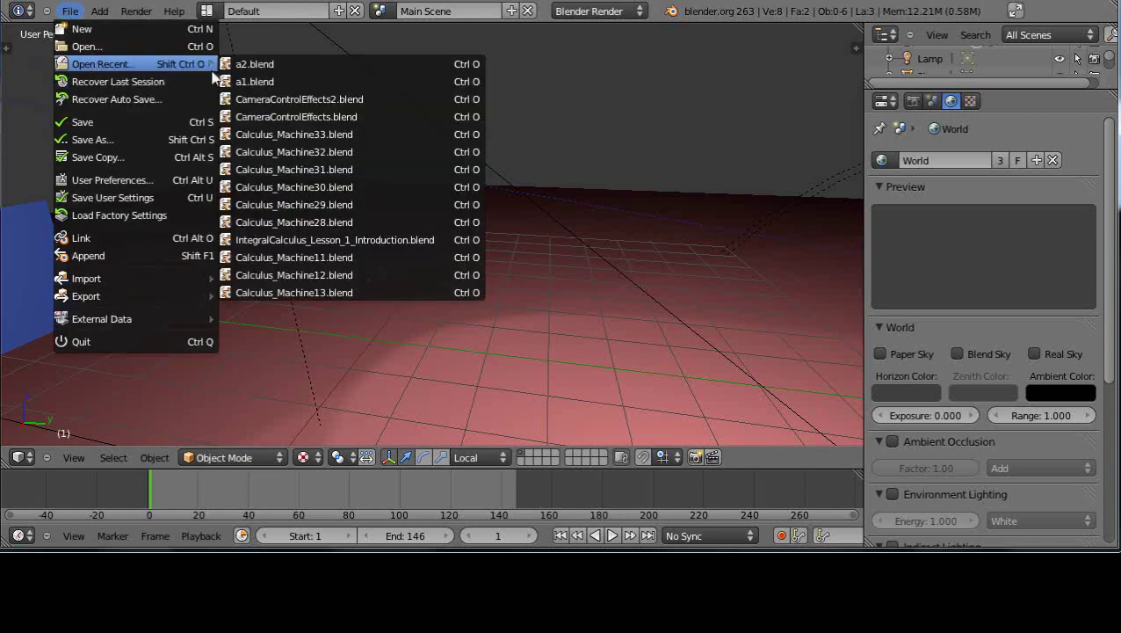
pyautogui.click(253, 81)
pyautogui.moveTo(509, 287); pyautogui.dragTo(468, 297, button='middle')
# Step: Reopen a2.blend and orbit to view the empty red floor
pyautogui.click(80, 13)
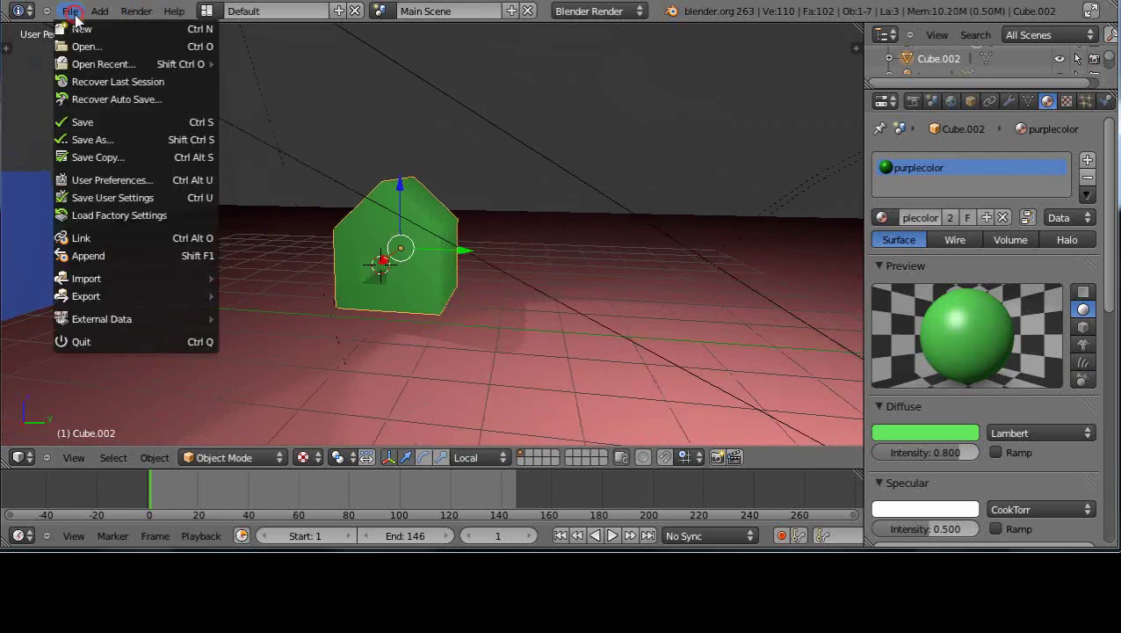
pyautogui.moveTo(96, 68)
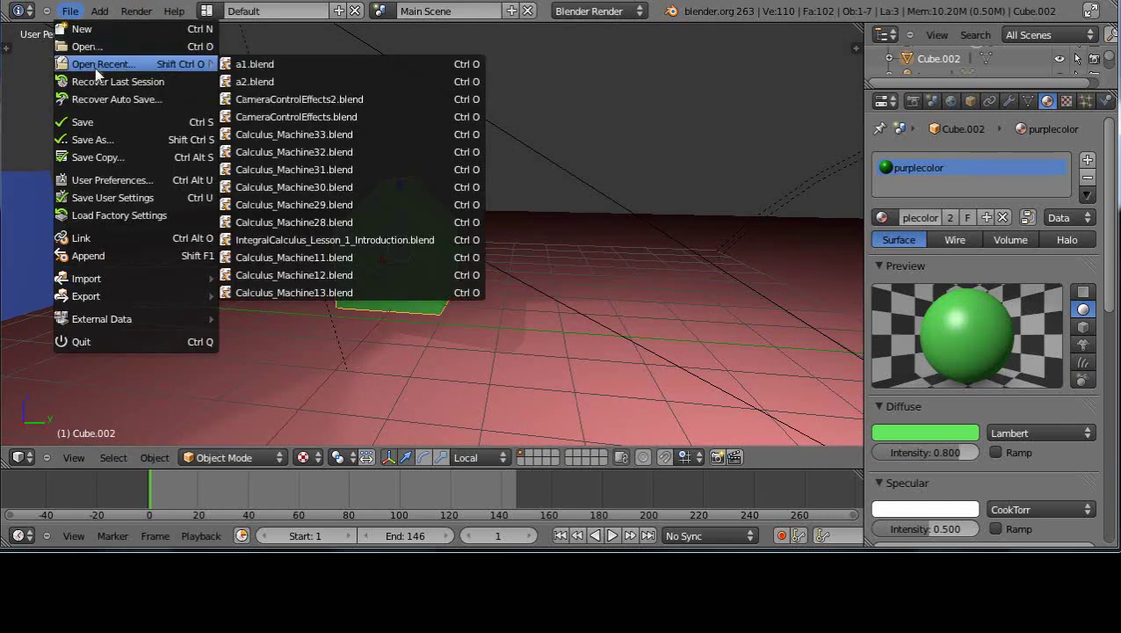
pyautogui.click(262, 82)
pyautogui.scroll(-2, 479, 256)
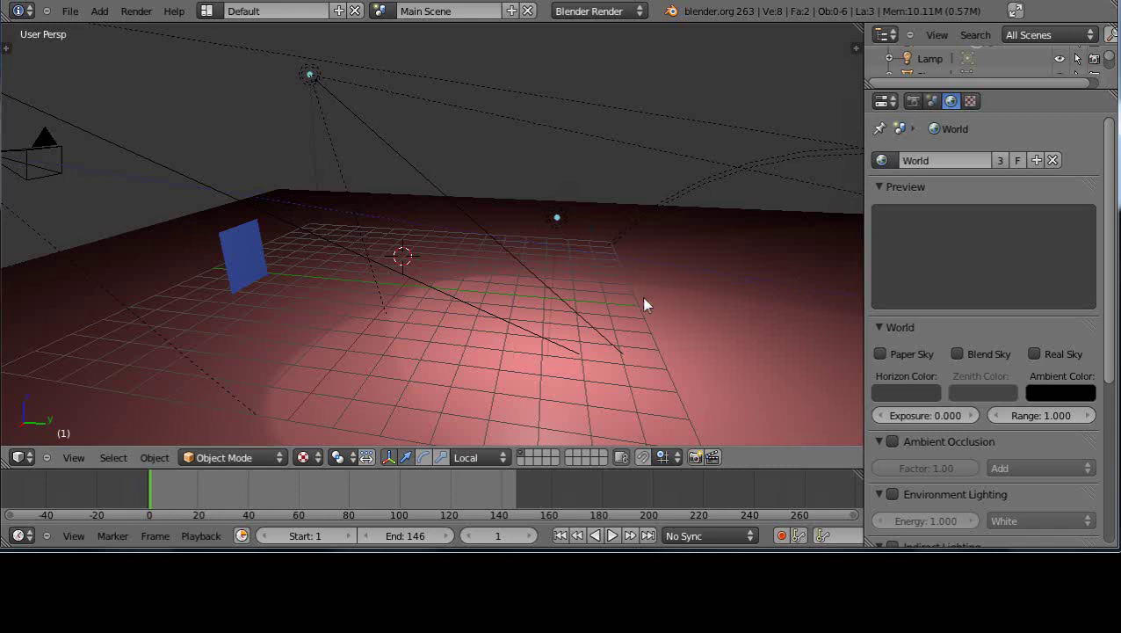
pyautogui.moveTo(490, 305)
pyautogui.mouseDown(button='middle')
pyautogui.moveTo(433, 295)
pyautogui.moveTo(493, 316)
pyautogui.moveTo(481, 285)
pyautogui.mouseUp(button='middle')
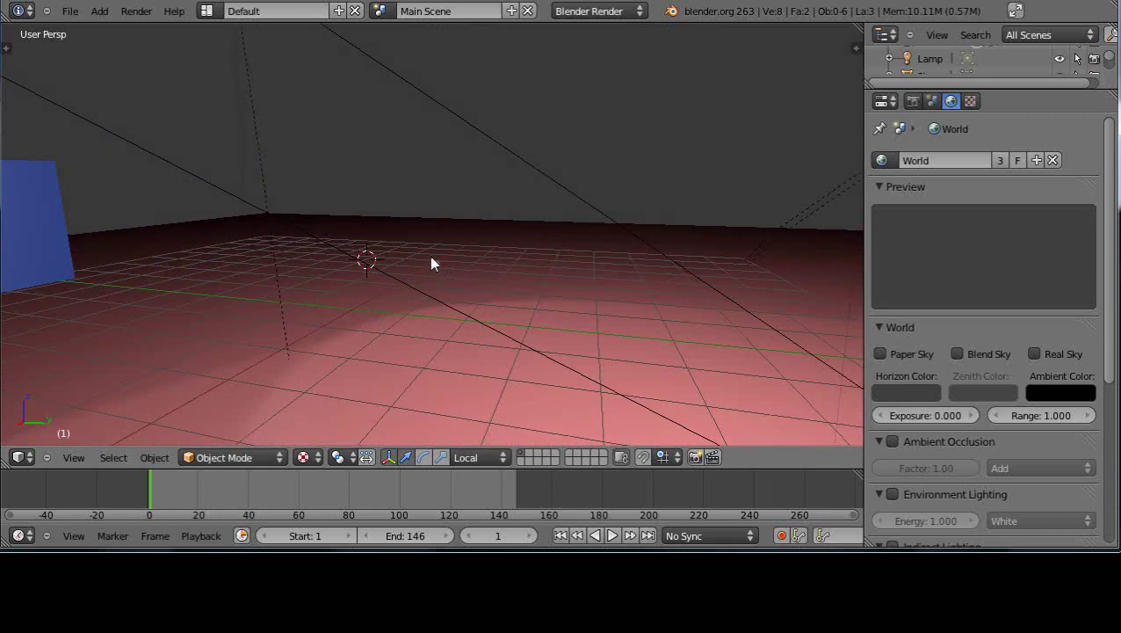
pyautogui.moveTo(431, 264); pyautogui.dragTo(397, 296, button='middle')
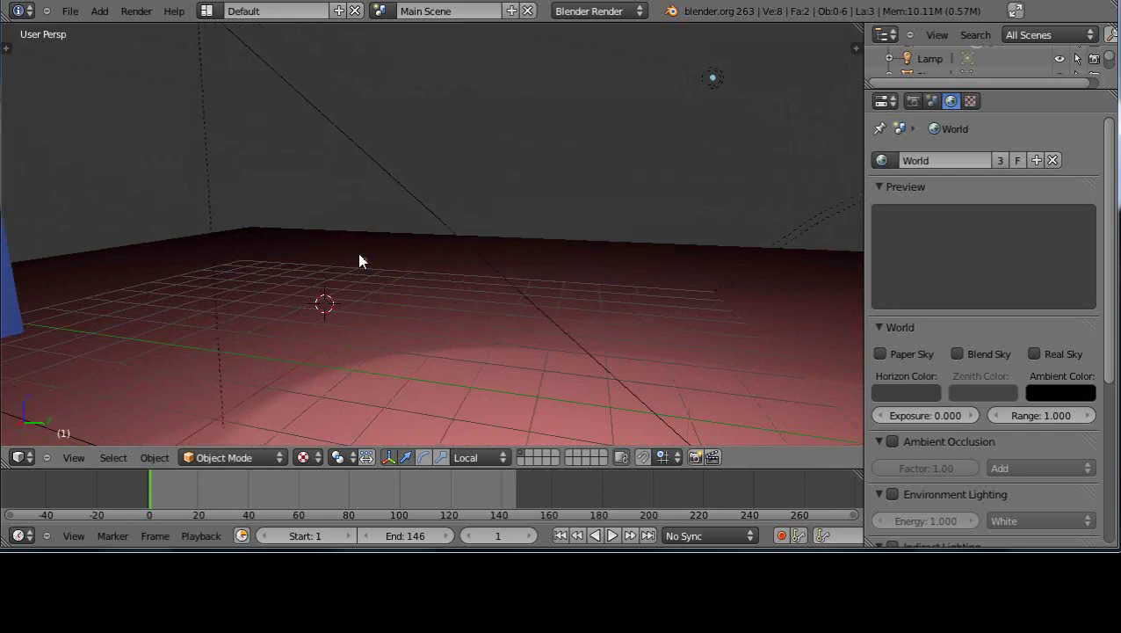
# Step: Open the Append browser and navigate to Documents > a1.blend > Object
pyautogui.hotkey('shift', 'F1')
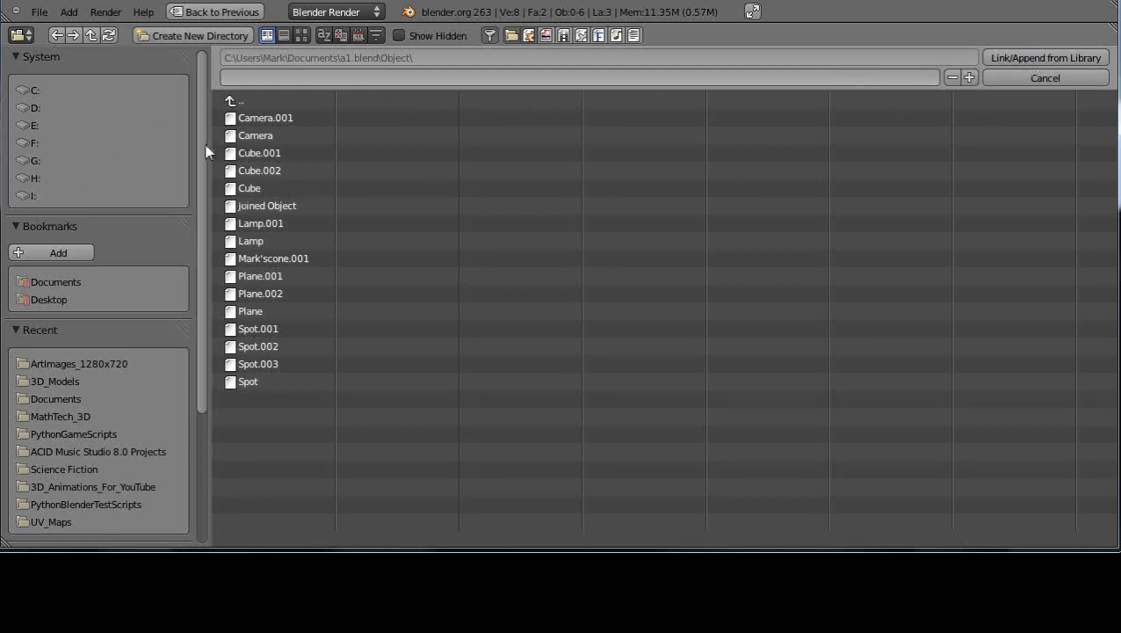
pyautogui.moveTo(203, 141); pyautogui.dragTo(196, 364)
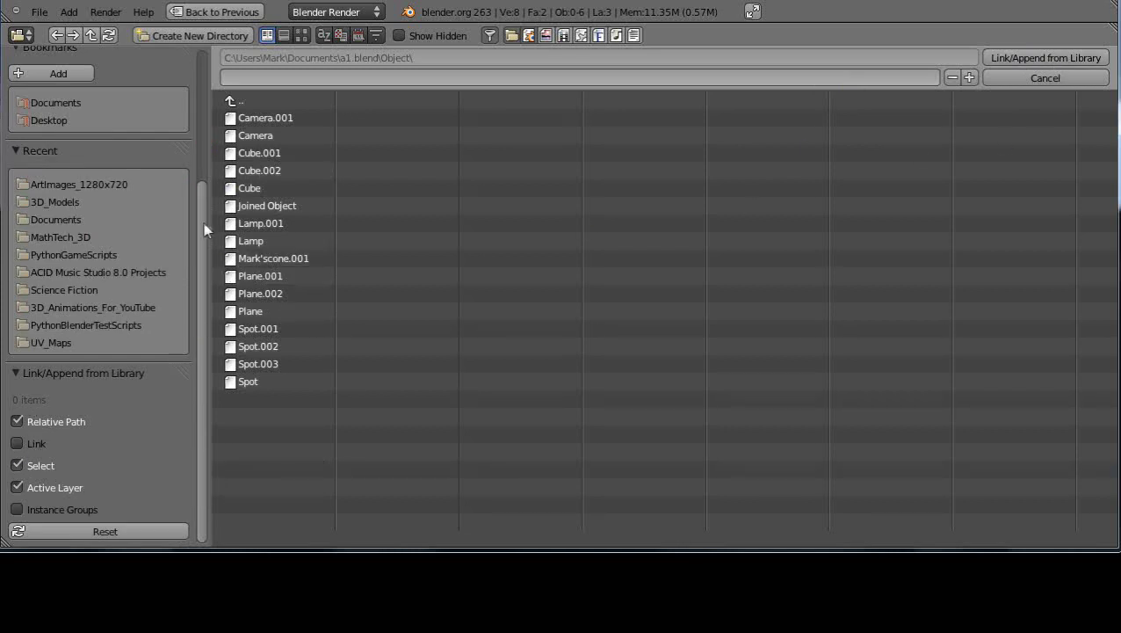
pyautogui.moveTo(202, 215); pyautogui.dragTo(205, 72)
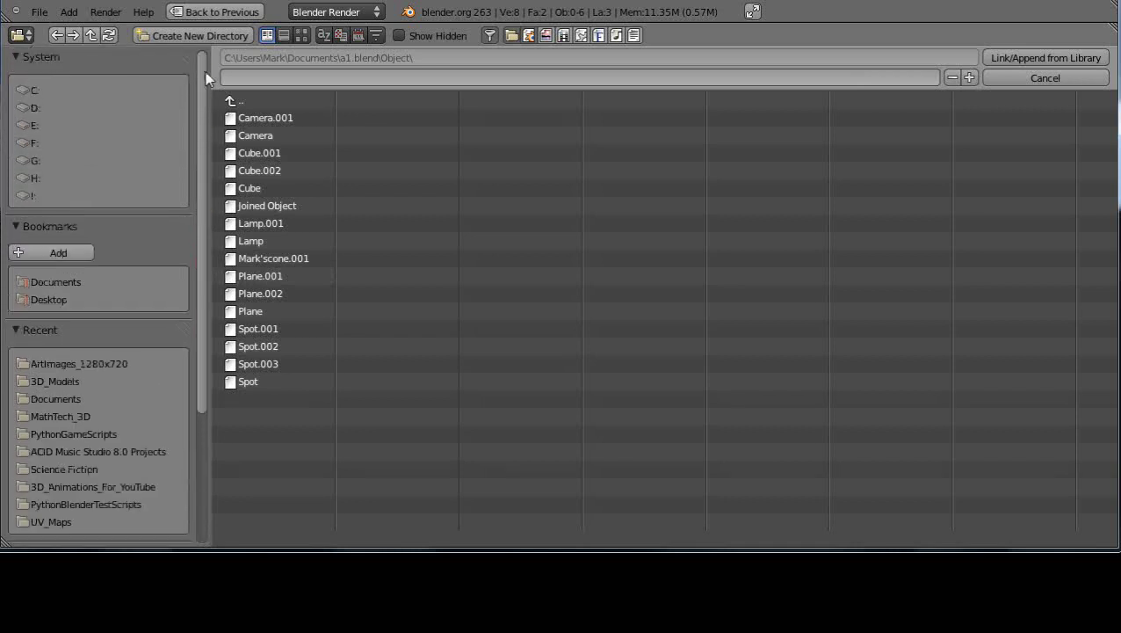
pyautogui.click(46, 282)
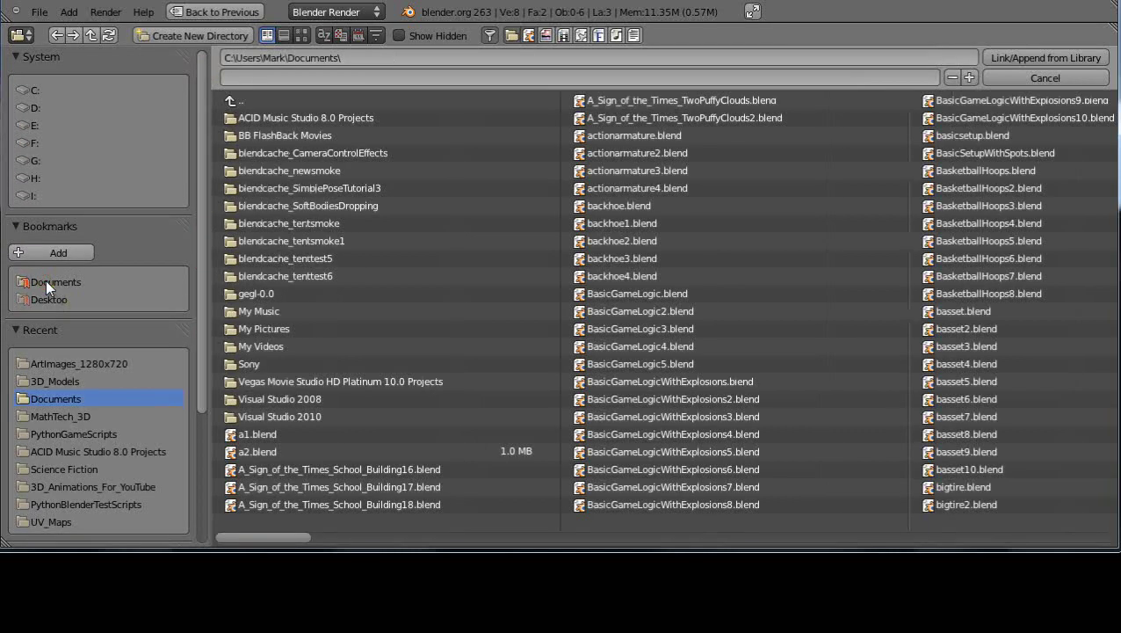
pyautogui.click(248, 434)
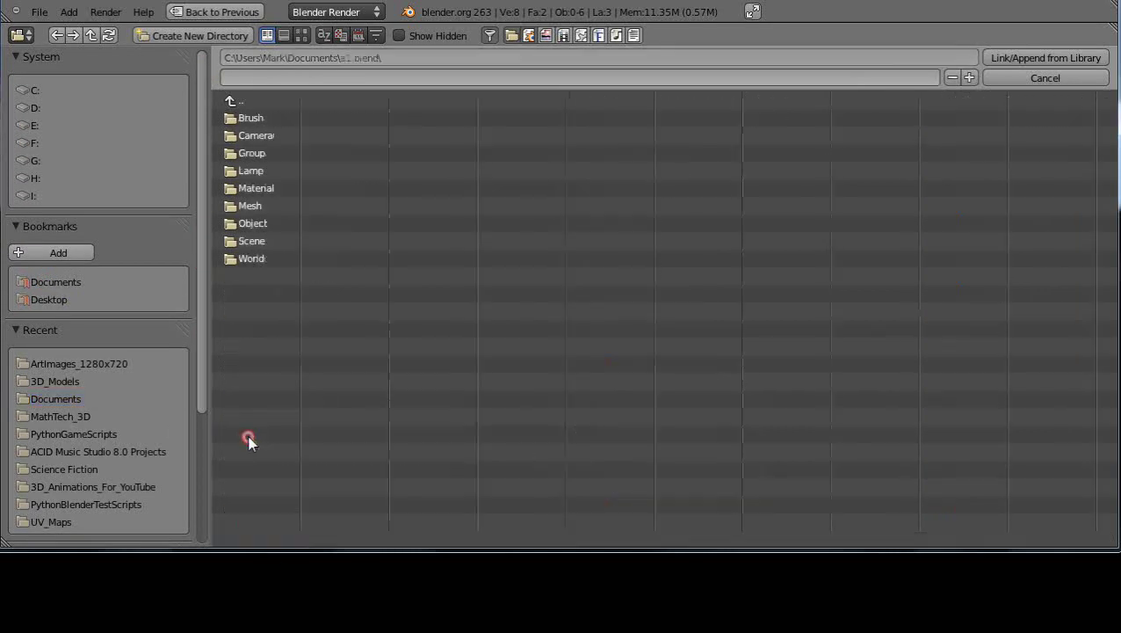
pyautogui.click(242, 224)
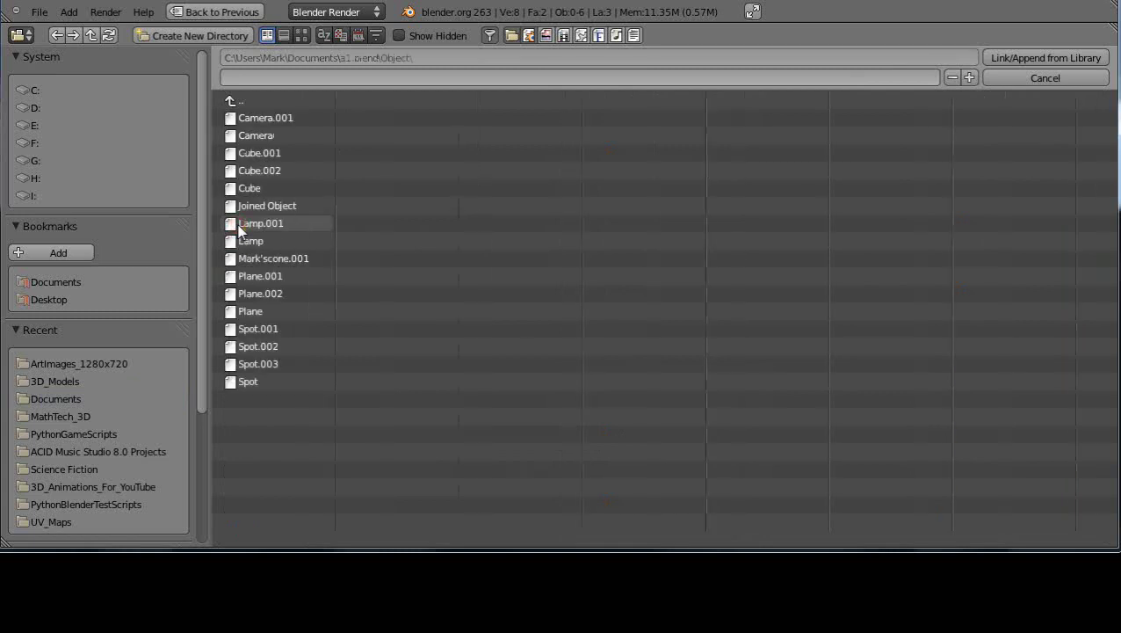
pyautogui.moveTo(201, 195)
pyautogui.mouseDown()
pyautogui.moveTo(195, 370)
pyautogui.moveTo(213, 208)
pyautogui.mouseUp()
# Step: Append Cube.002 and move the house to the right along Y
pyautogui.doubleClick(264, 171)
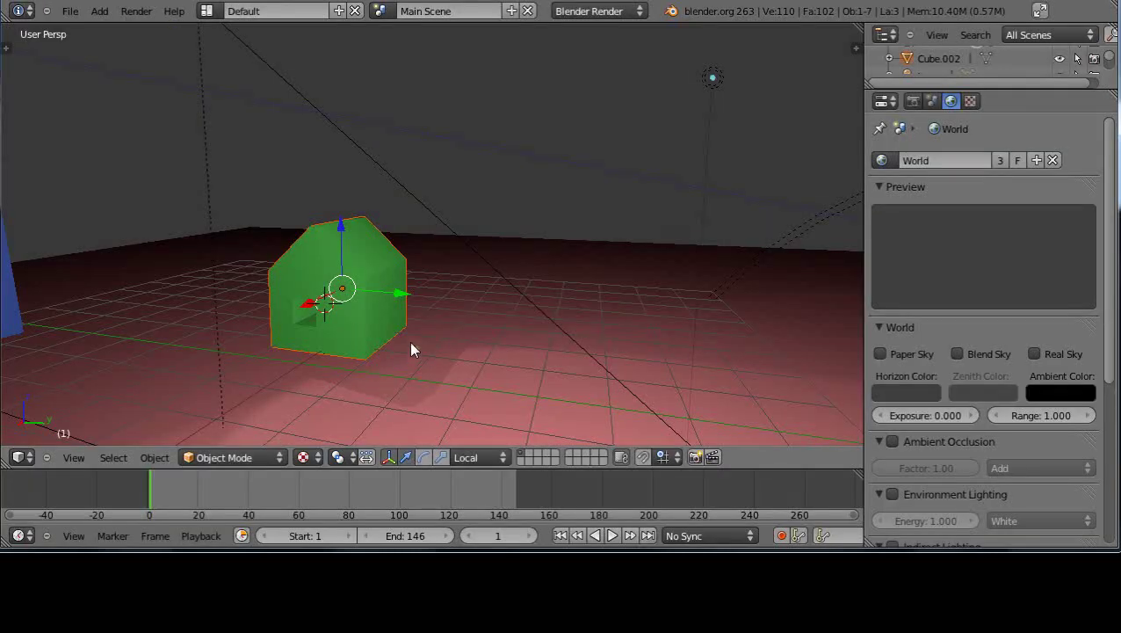
pyautogui.moveTo(410, 347)
pyautogui.mouseDown(button='middle')
pyautogui.moveTo(355, 348)
pyautogui.moveTo(395, 353)
pyautogui.mouseUp(button='middle')
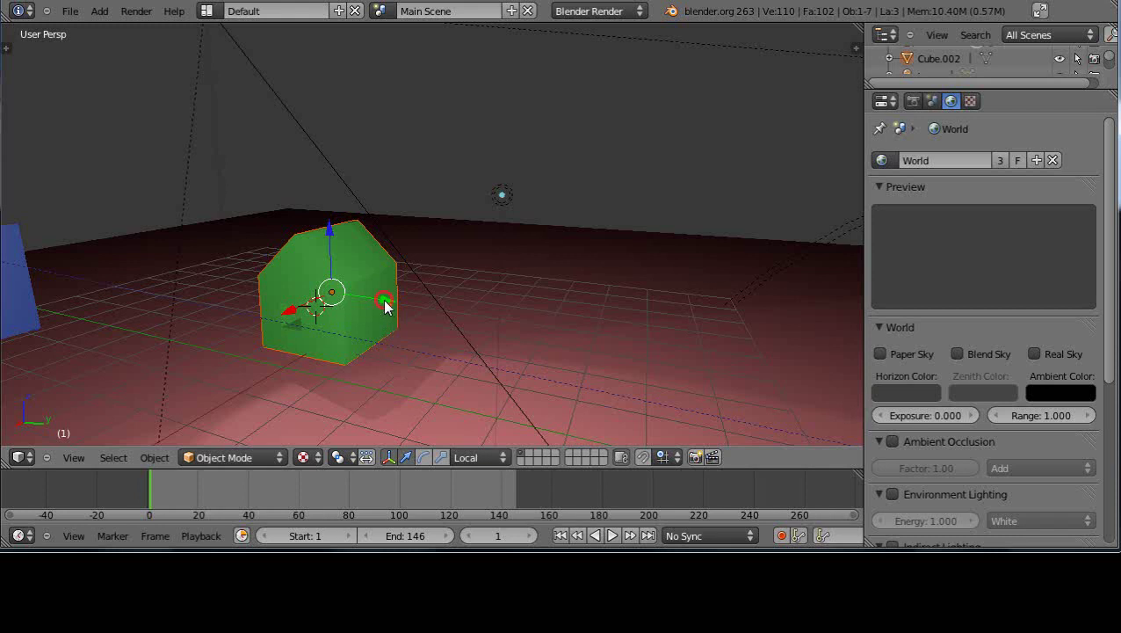
pyautogui.moveTo(385, 304); pyautogui.dragTo(650, 349)
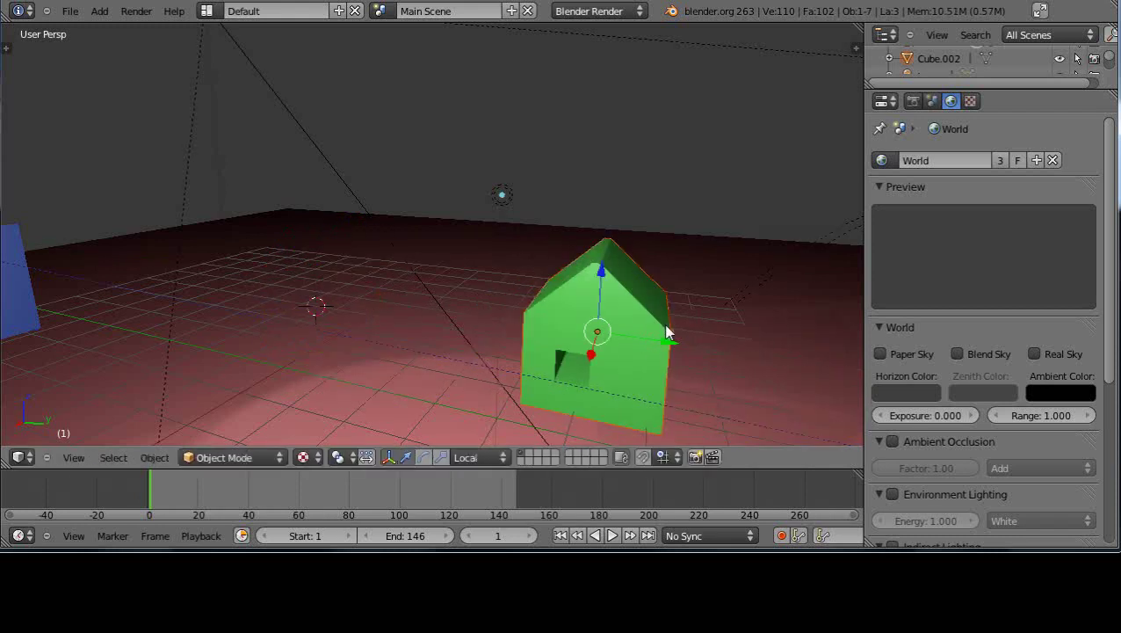
# Step: Tilt the house about the X axis by roughly 58 degrees
pyautogui.press('r')
pyautogui.press('x')
pyautogui.click(598, 310)
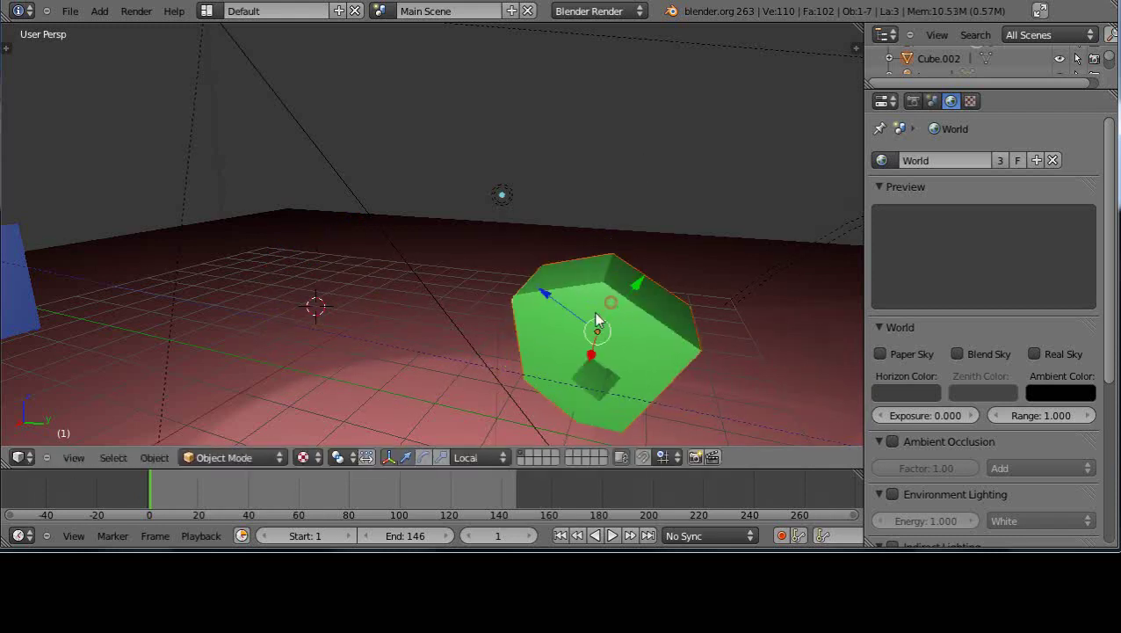
pyautogui.scroll(-3, 594, 312)
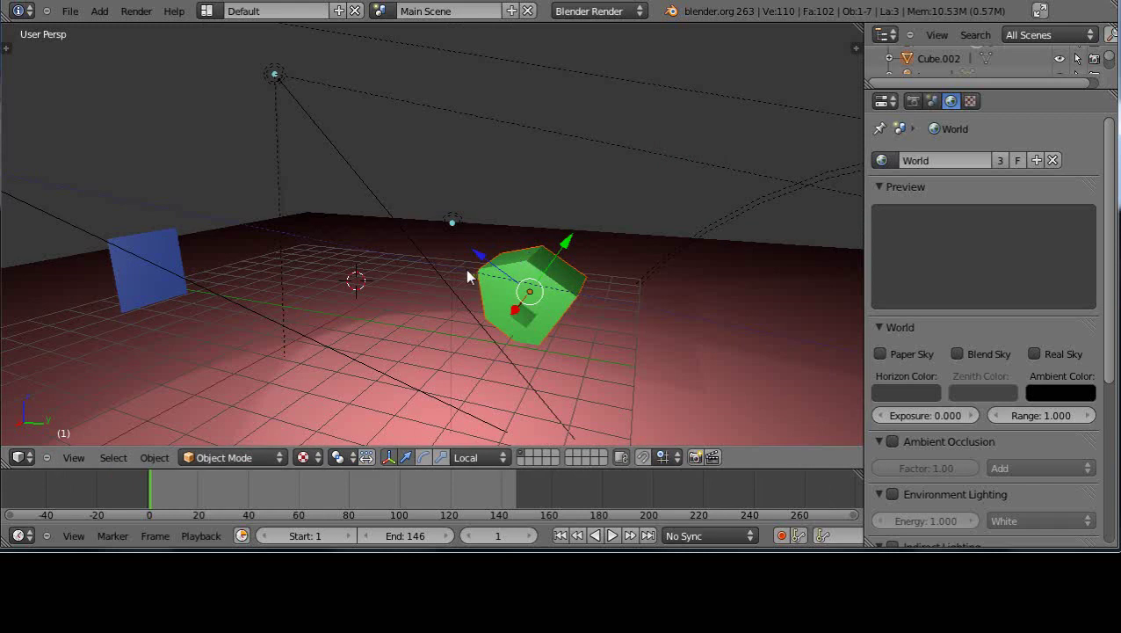
# Step: Save a2.blend, then reload a1.blend to confirm its original house is unchanged
pyautogui.click(70, 10)
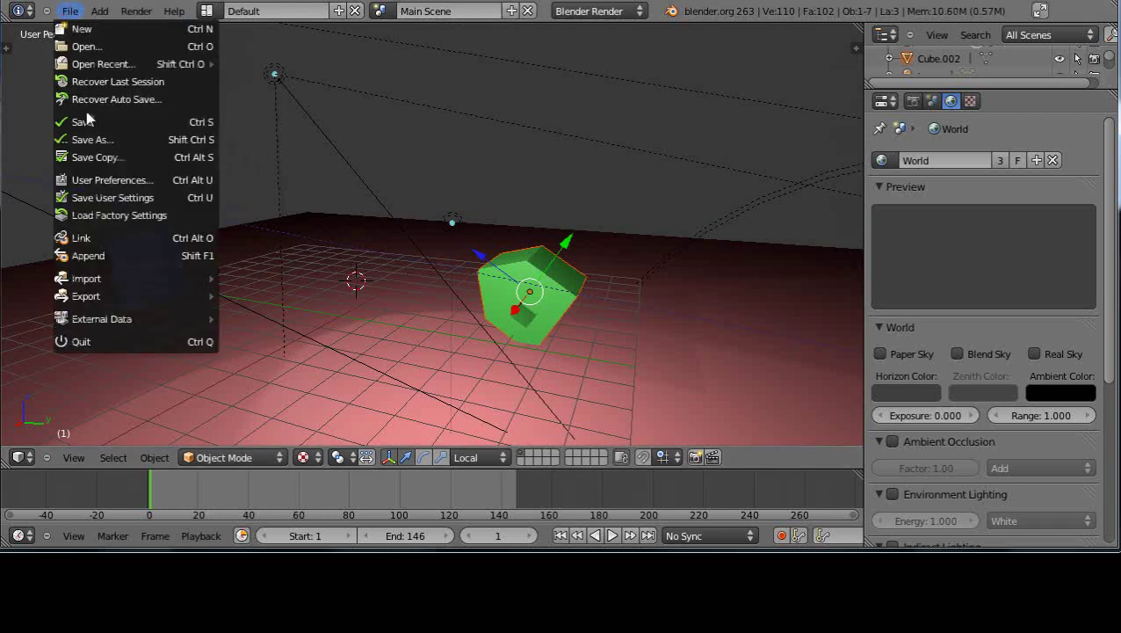
pyautogui.click(88, 116)
pyautogui.click(69, 11)
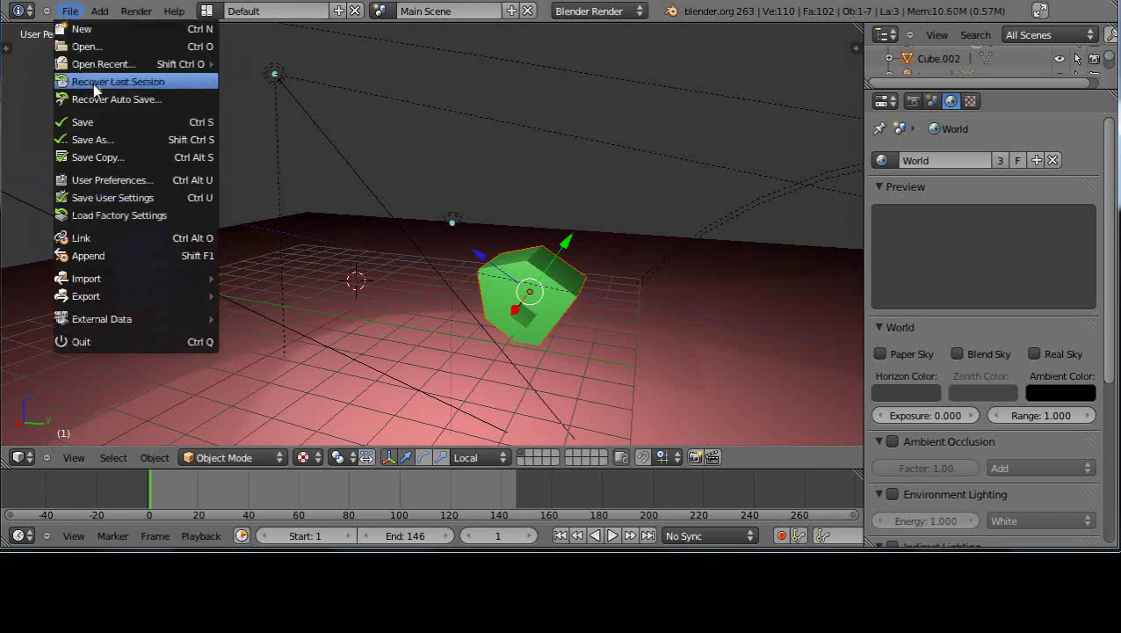
pyautogui.moveTo(99, 69)
pyautogui.click(248, 81)
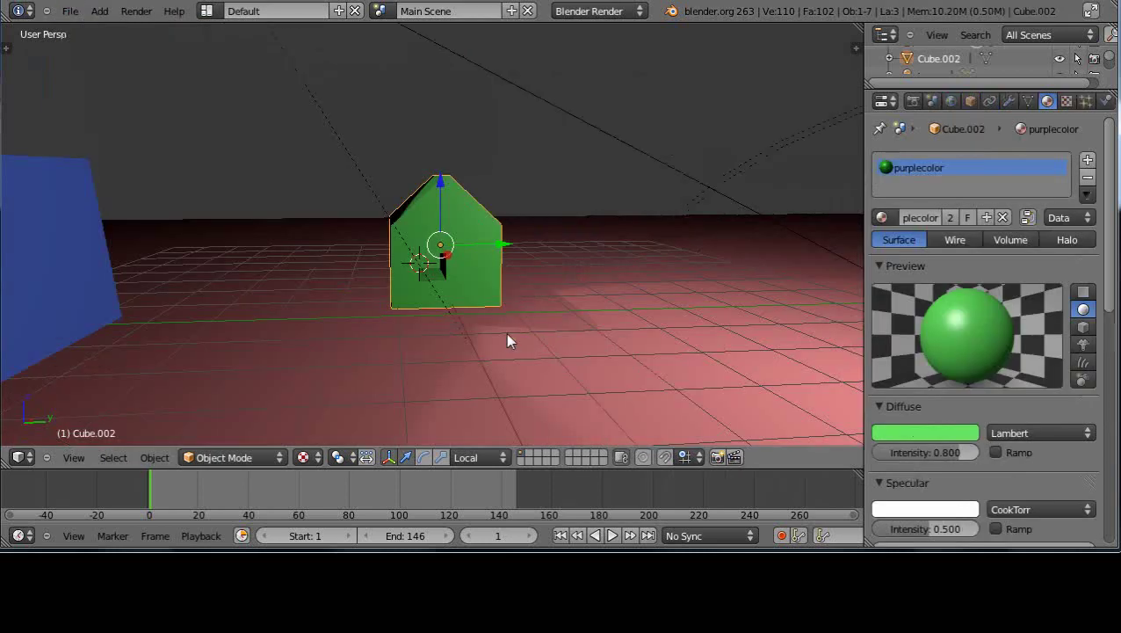
pyautogui.moveTo(525, 326); pyautogui.dragTo(470, 328, button='middle')
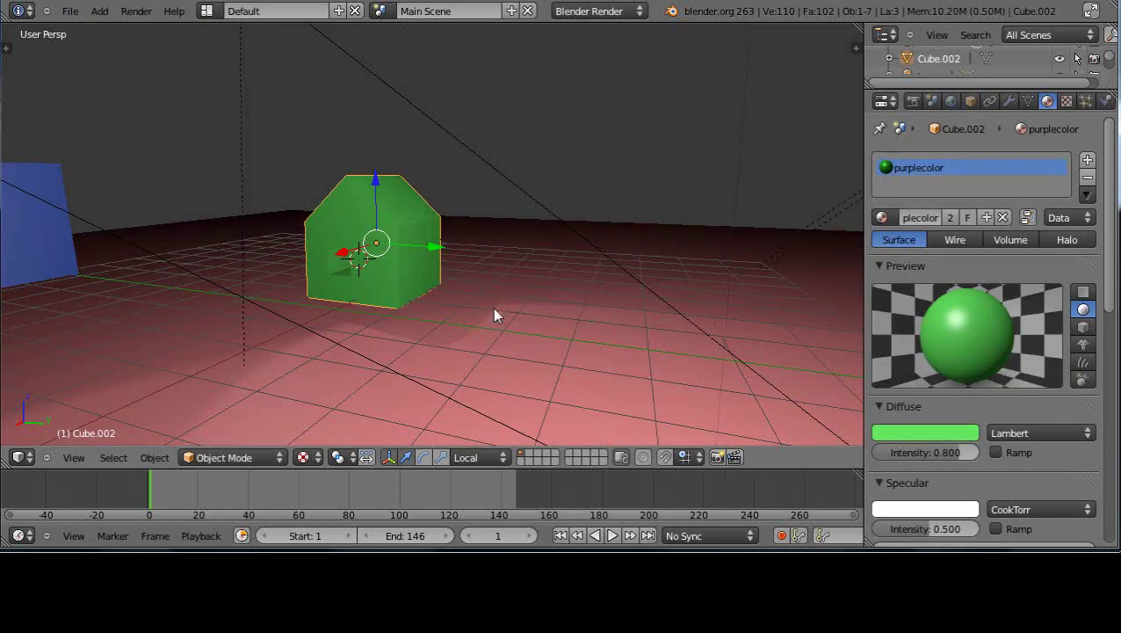
pyautogui.click(69, 11)
pyautogui.moveTo(82, 65)
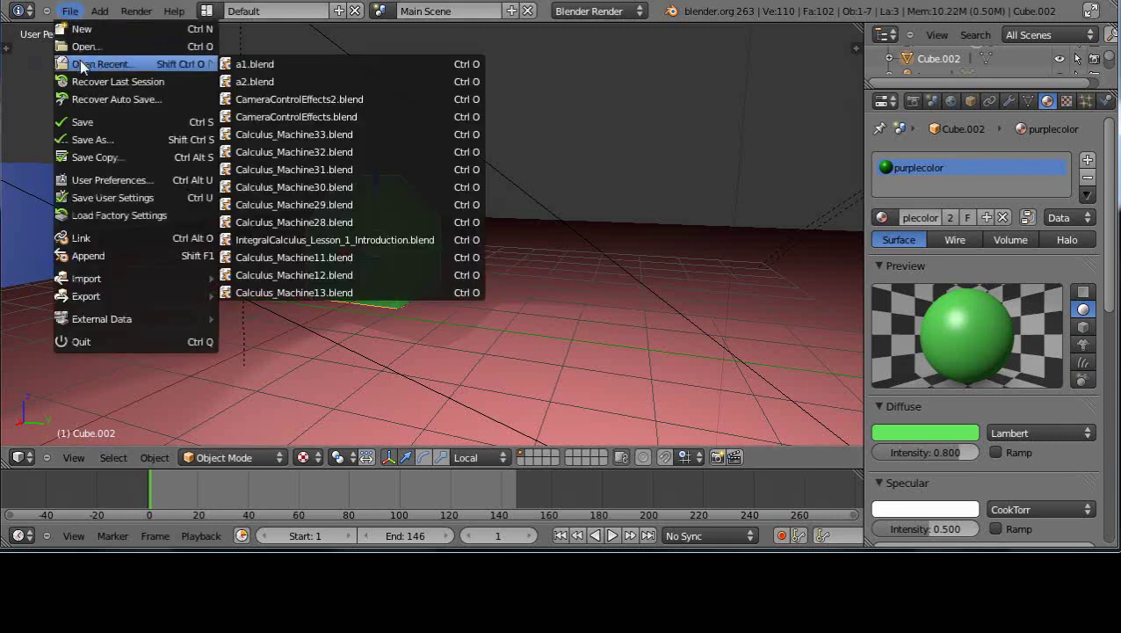
# Step: Reload a2.blend and nudge the green house slightly up and right
pyautogui.click(251, 81)
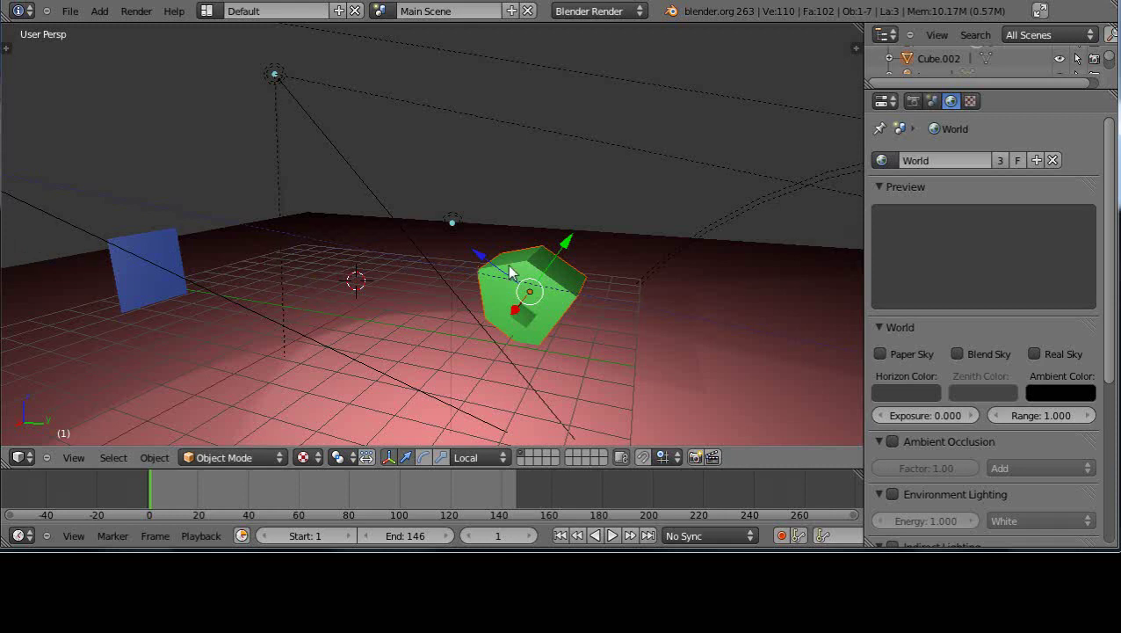
pyautogui.press('g')
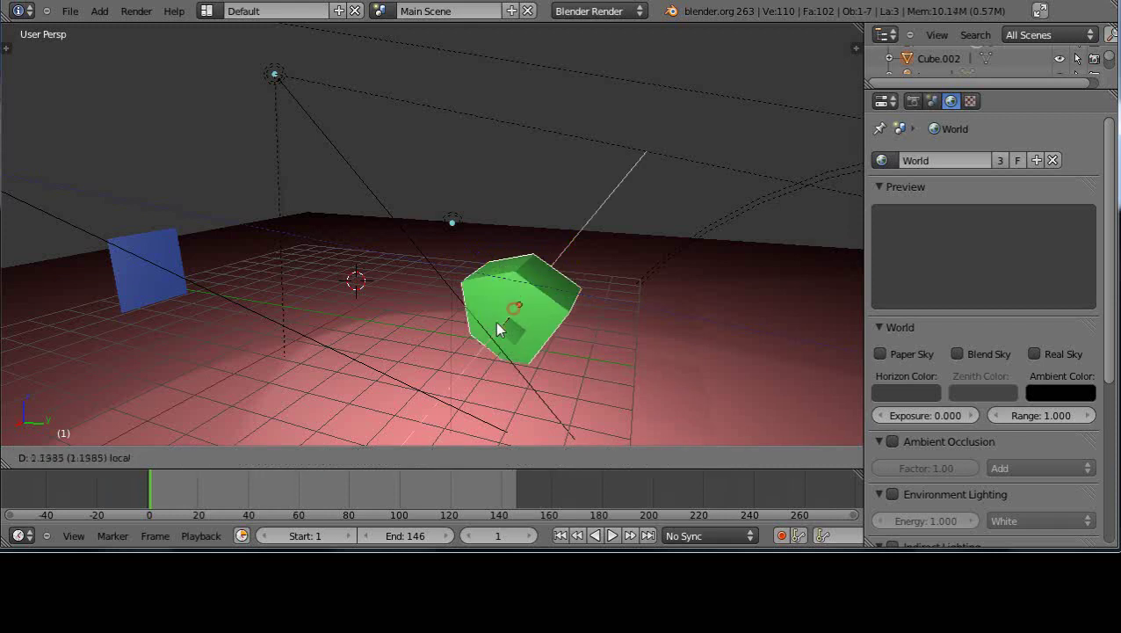
pyautogui.click(514, 276)
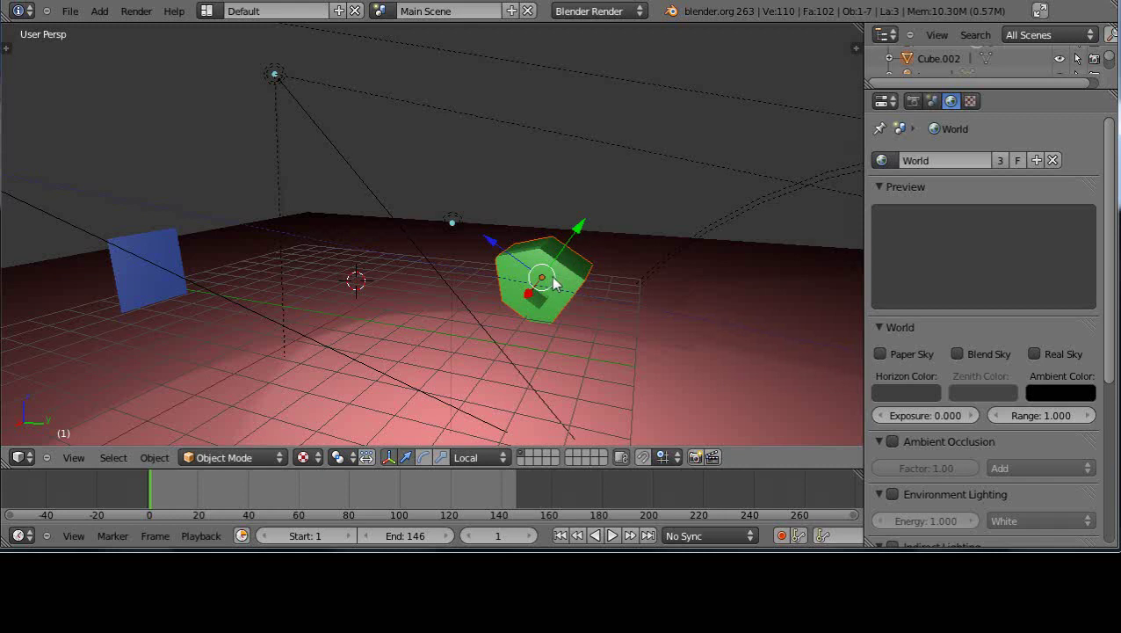
# Step: Delete the appended green house and save a2.blend
pyautogui.press('x')
pyautogui.click(489, 277)
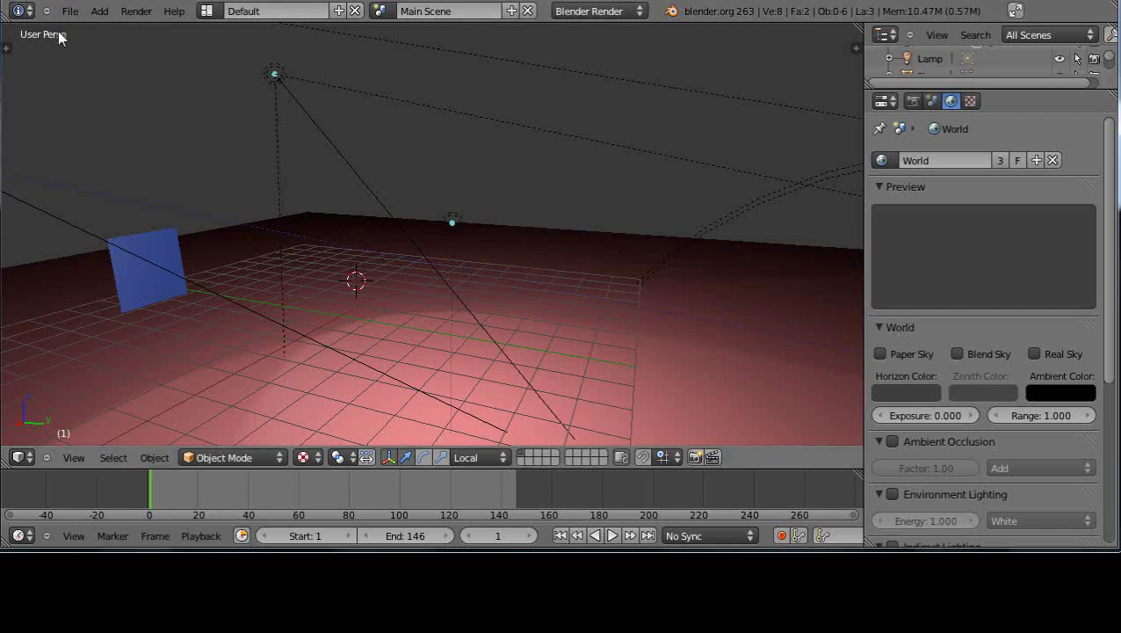
pyautogui.click(70, 10)
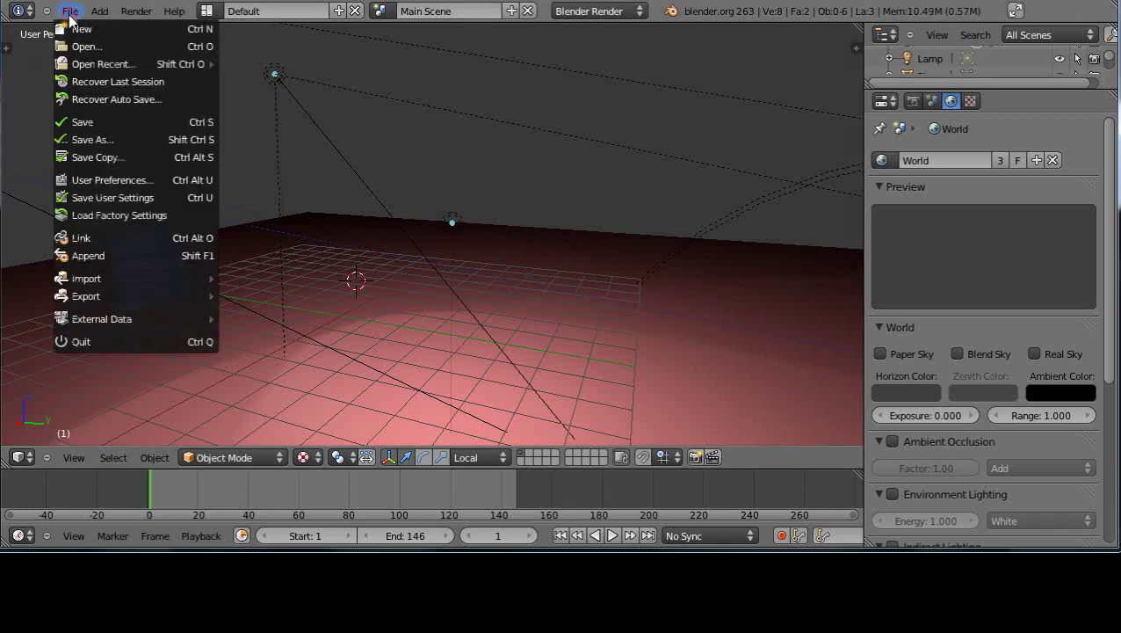
pyautogui.click(91, 123)
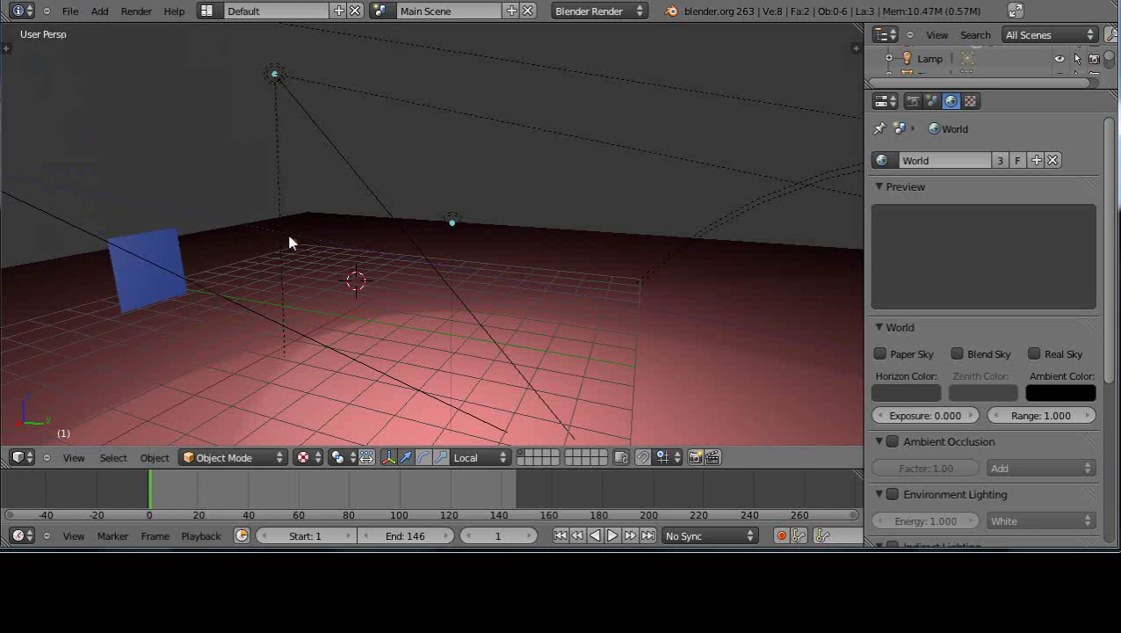
# Step: Link Cube.002 from Documents > a1.blend > Object instead of appending it
pyautogui.hotkey('shift', 'F1')
pyautogui.moveTo(199, 223); pyautogui.dragTo(220, 387)
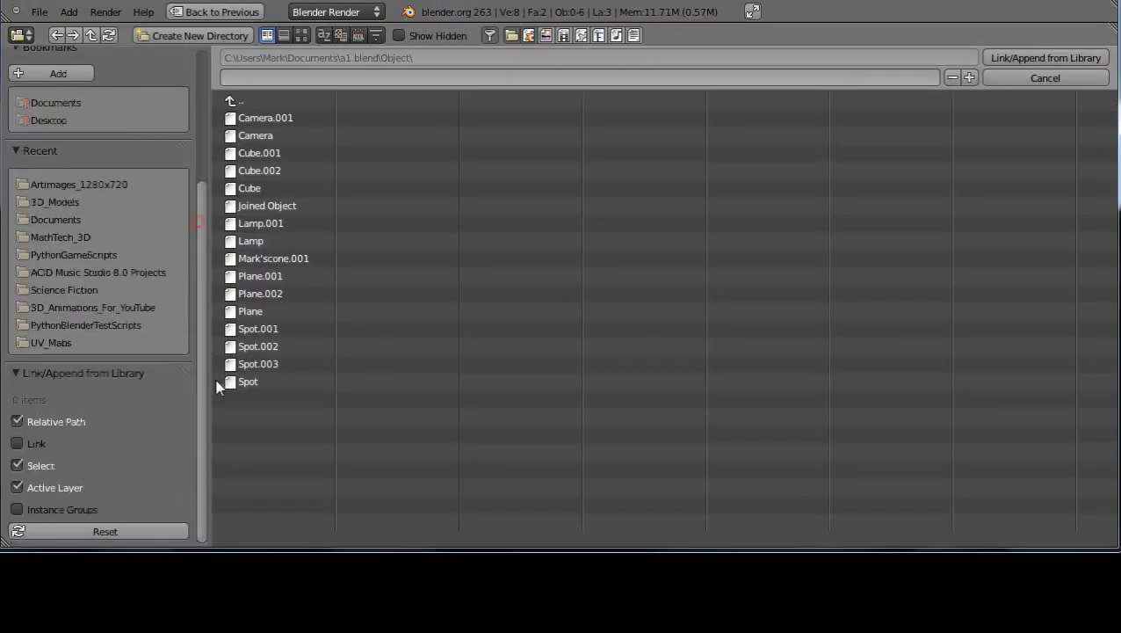
pyautogui.click(16, 443)
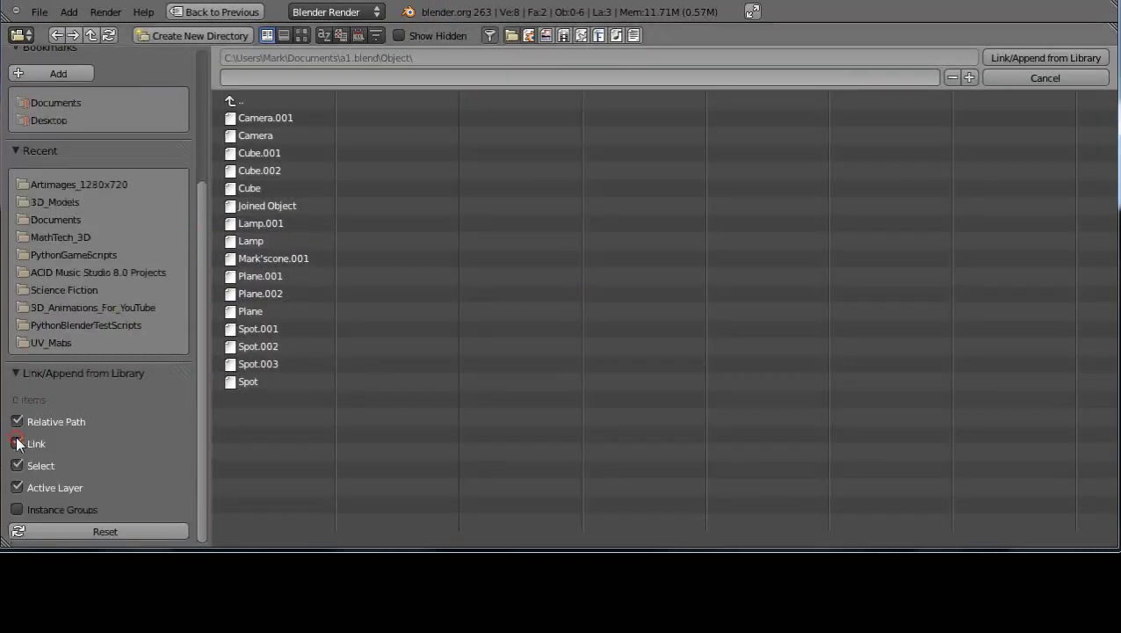
pyautogui.click(38, 102)
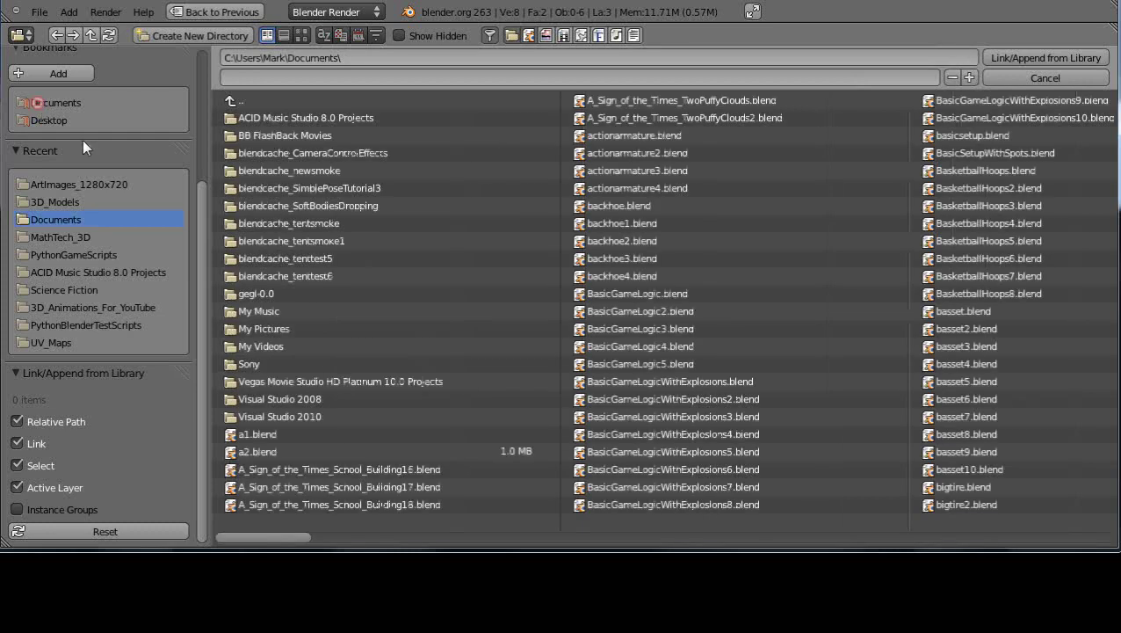
pyautogui.click(253, 437)
pyautogui.click(235, 224)
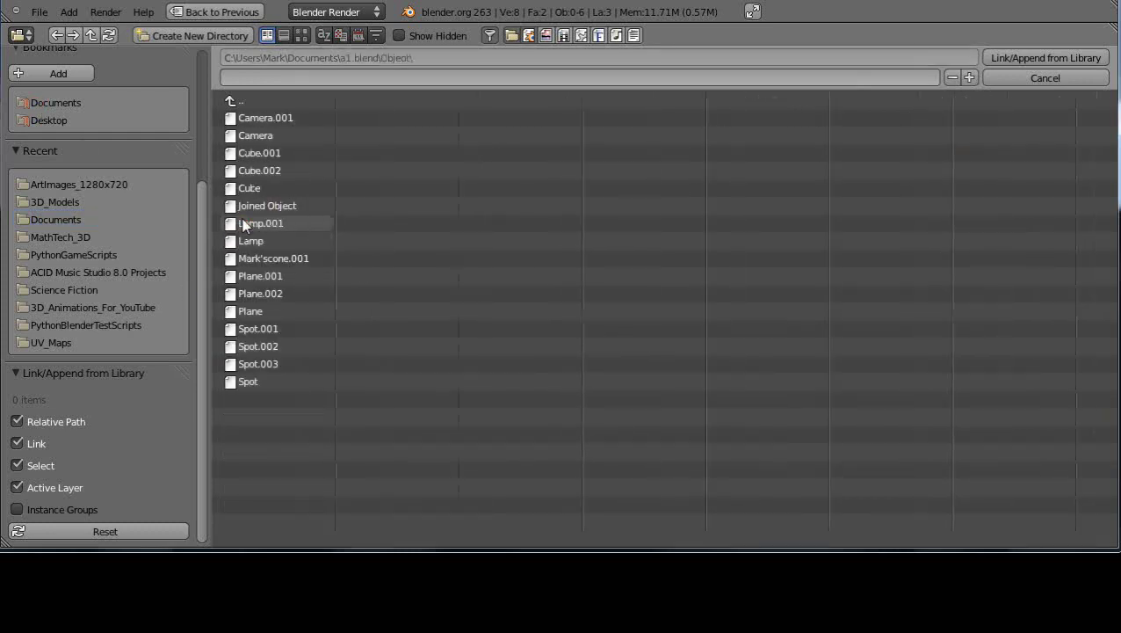
pyautogui.doubleClick(255, 172)
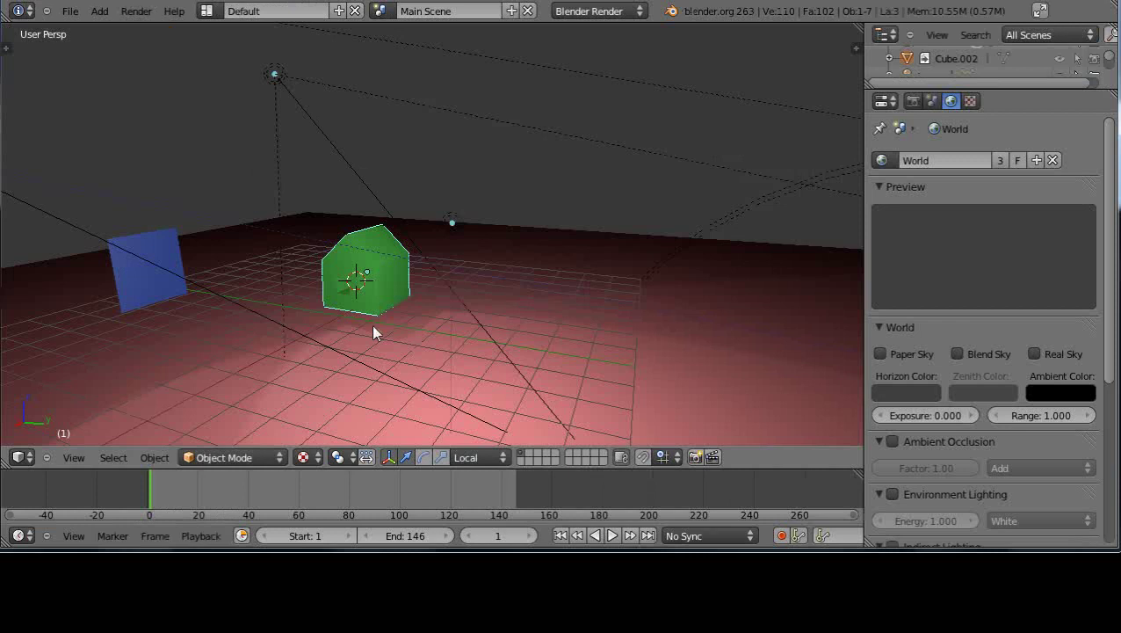
pyautogui.scroll(2, 387, 325)
pyautogui.scroll(-2, 390, 332)
pyautogui.rightClick(364, 263)
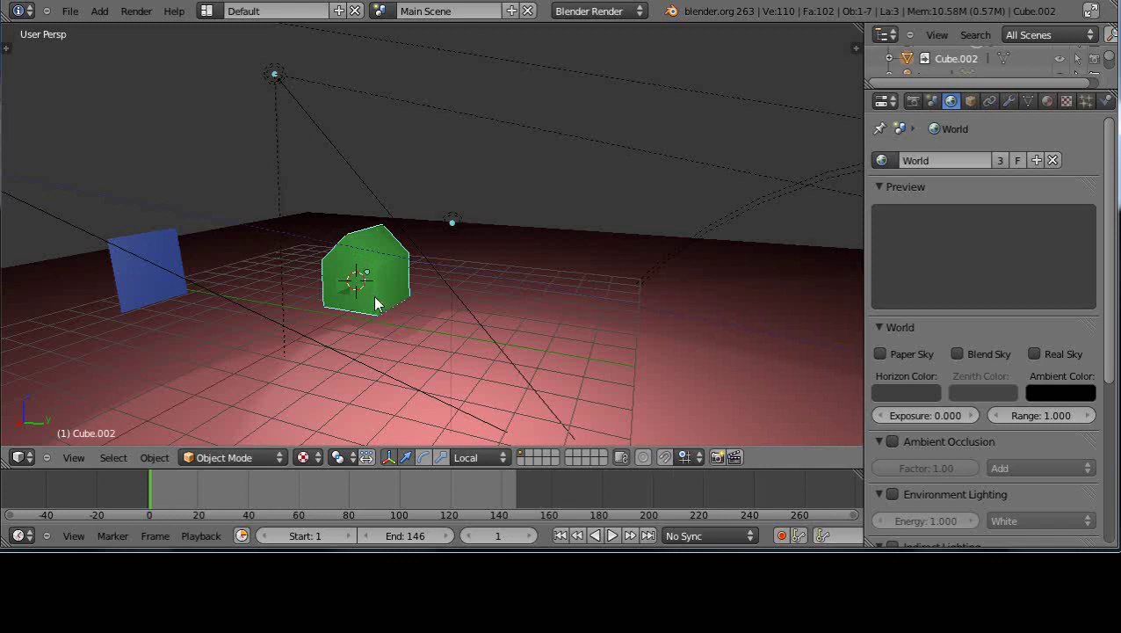
pyautogui.press('g')
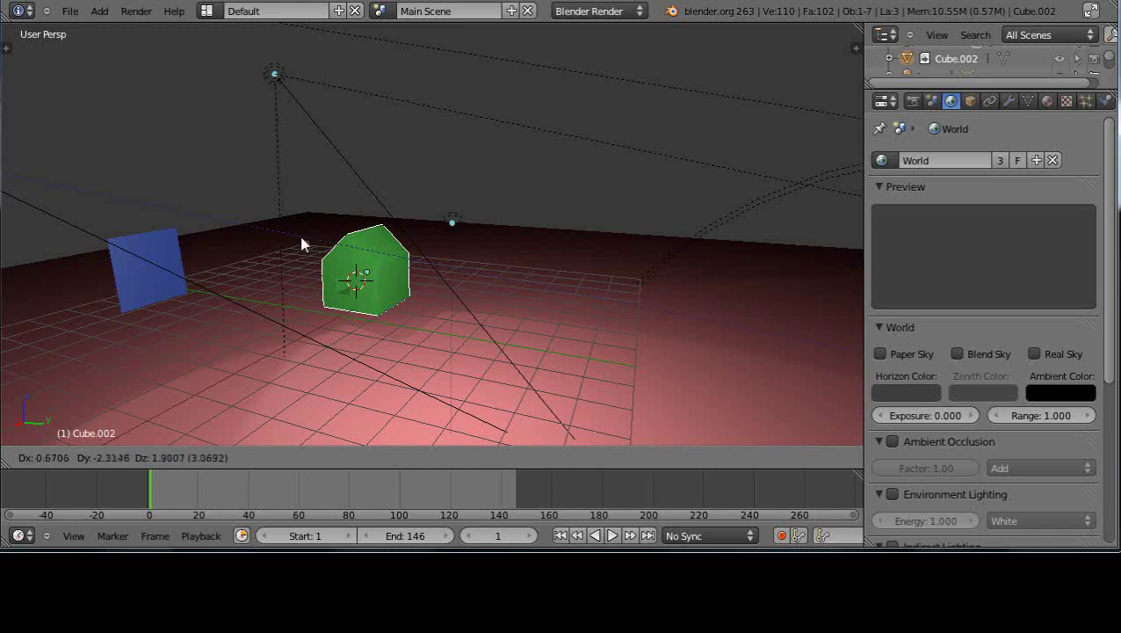
pyautogui.click(284, 281)
# Step: Make the linked green house a local object and drag it right along the Y axis
pyautogui.click(154, 458)
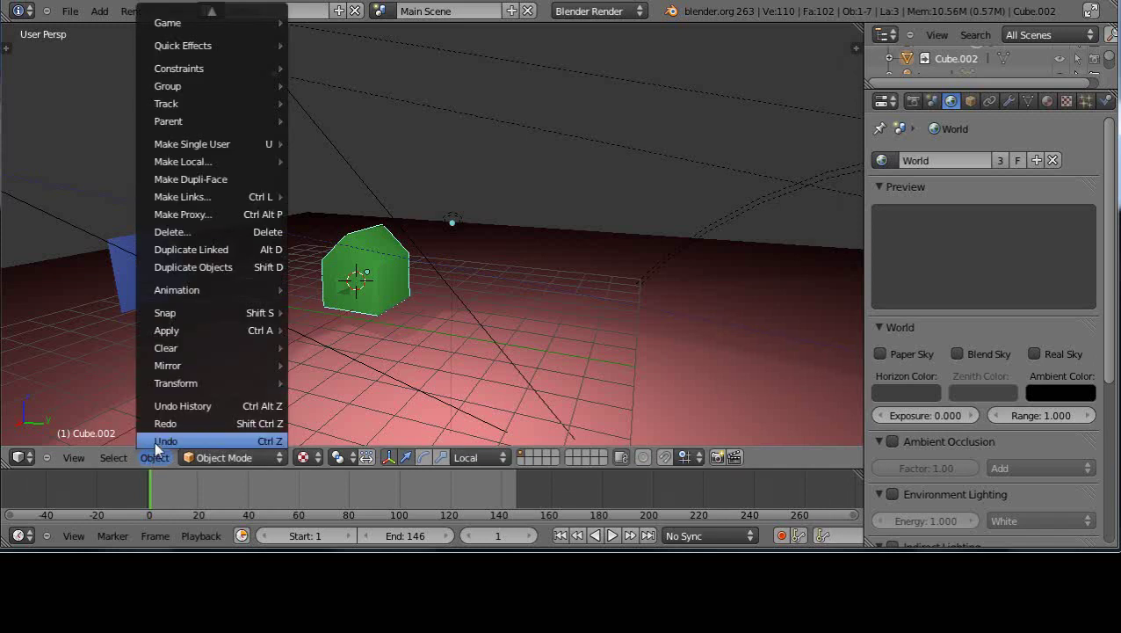
pyautogui.moveTo(208, 167)
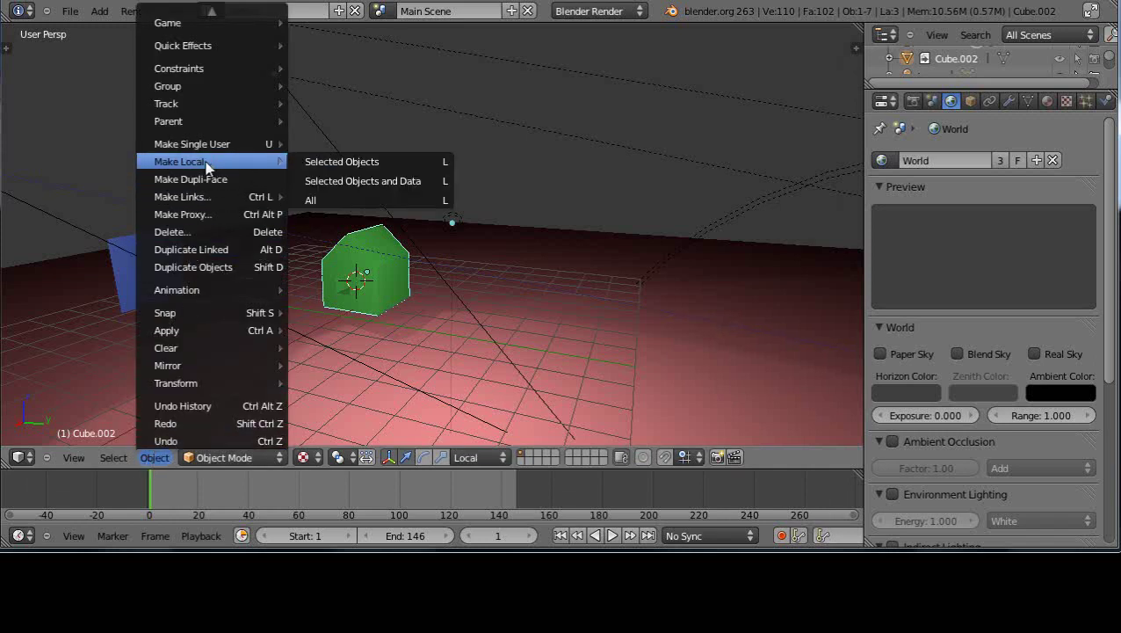
pyautogui.click(345, 162)
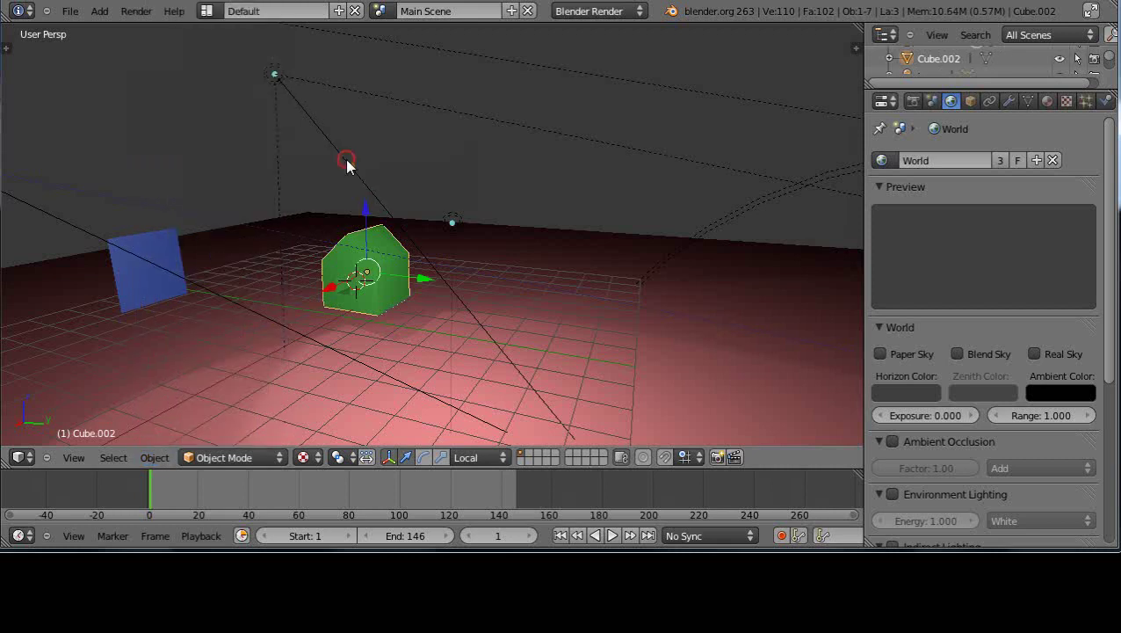
pyautogui.moveTo(421, 286); pyautogui.dragTo(546, 269)
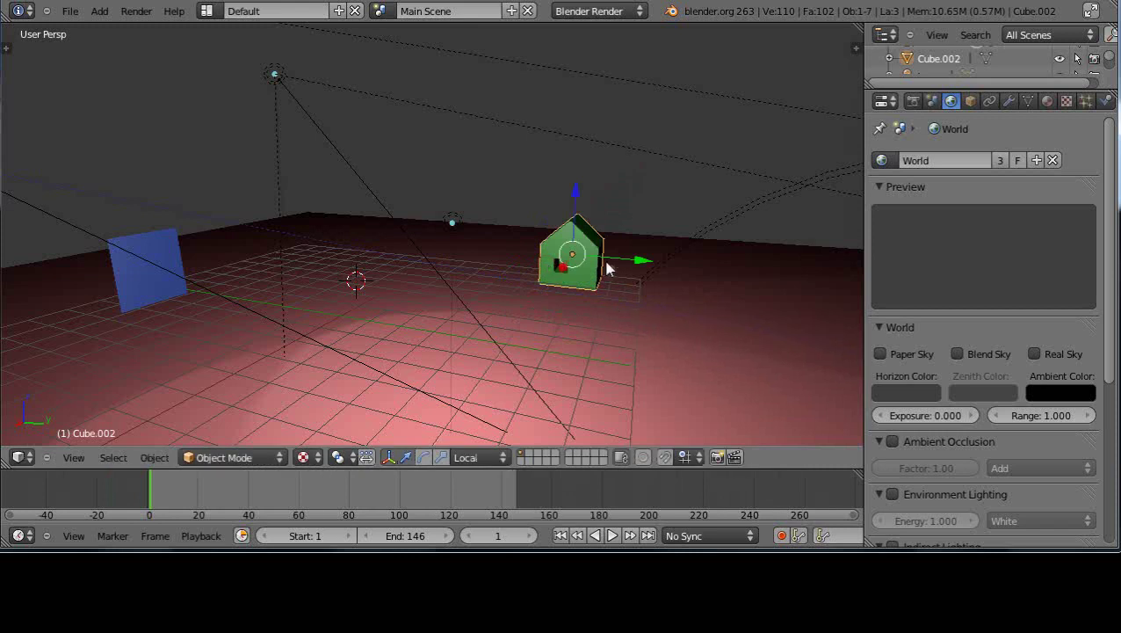
# Step: Save the file, set the 3D cursor back-left on the grid, and append Cube.002 from a1.blend
pyautogui.click(69, 11)
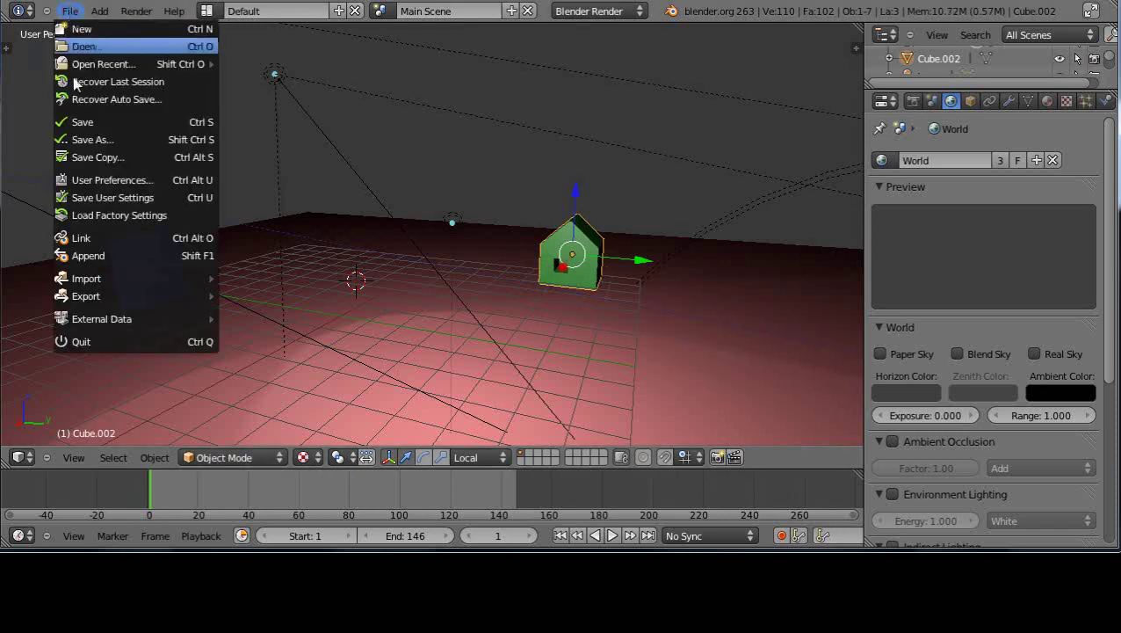
pyautogui.click(79, 122)
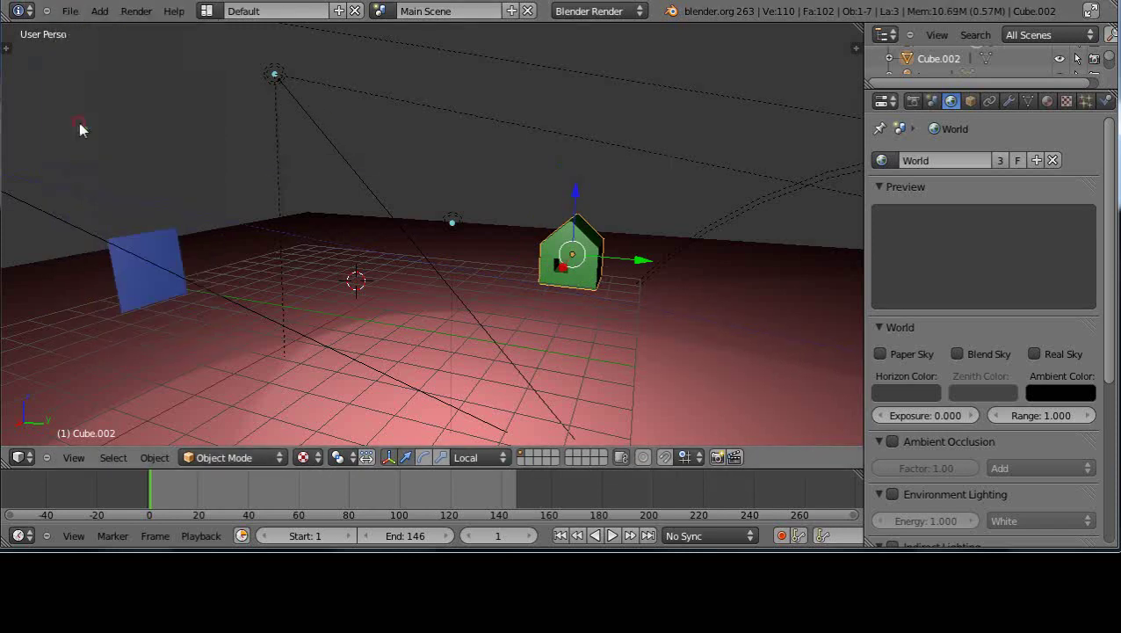
pyautogui.click(70, 13)
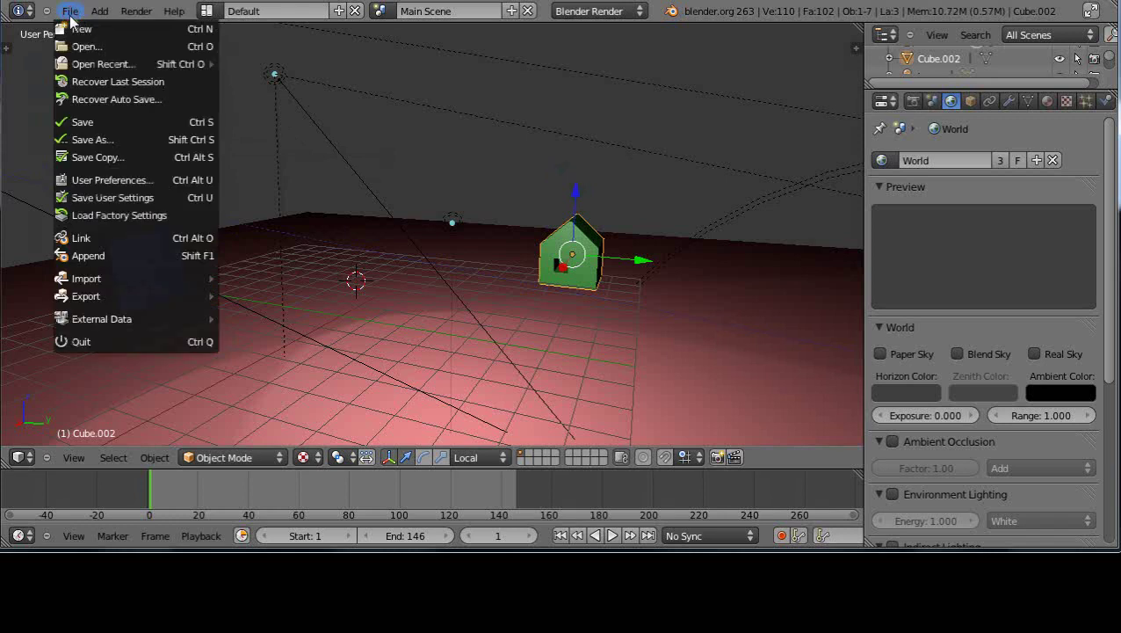
pyautogui.click(256, 230)
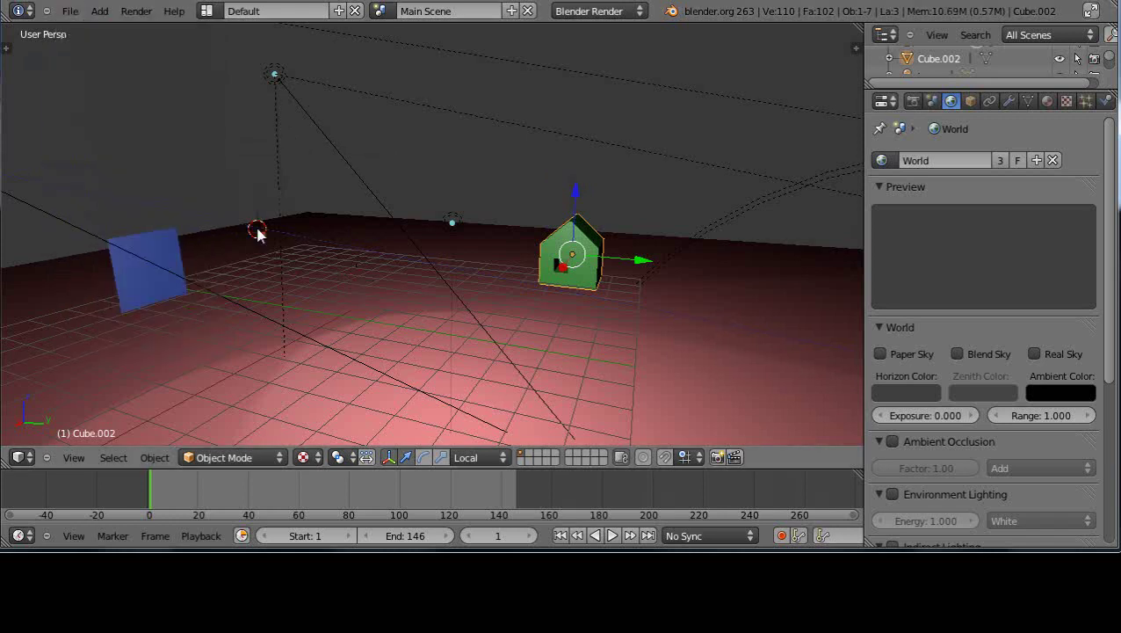
pyautogui.hotkey('shift', 'F1')
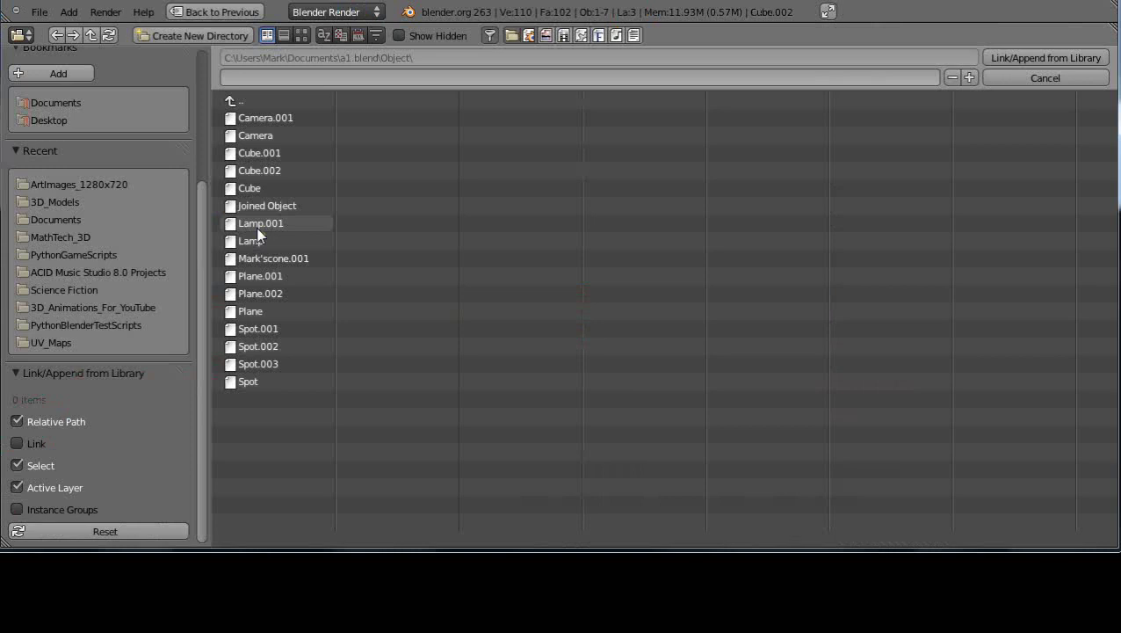
pyautogui.doubleClick(251, 172)
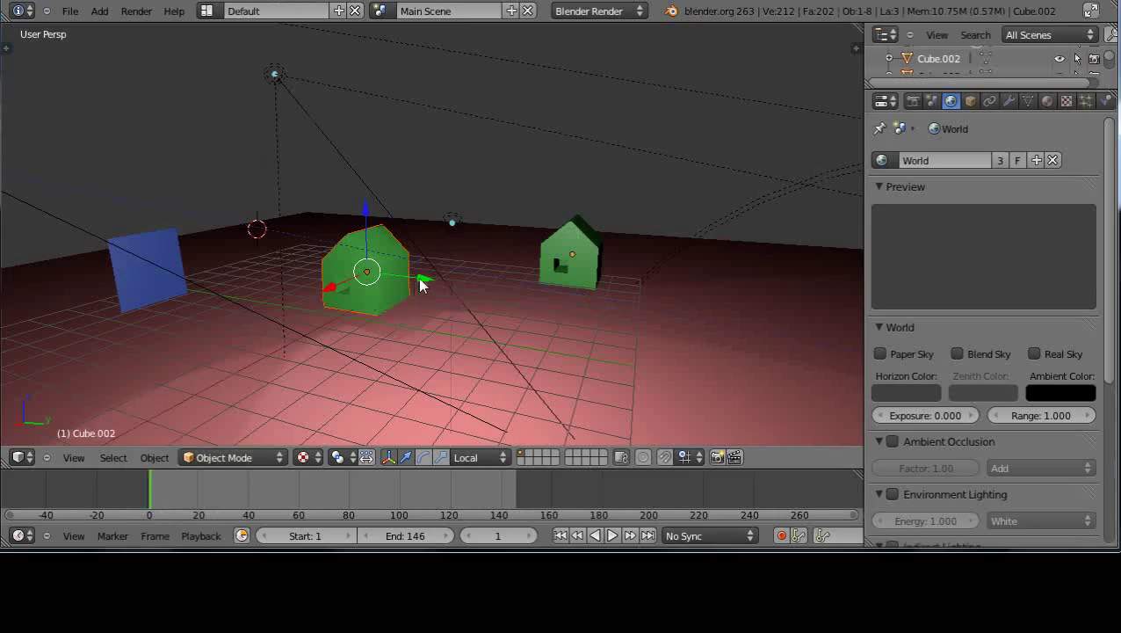
# Step: Shift the appended house along its X axis and tilt it about 32 degrees around X
pyautogui.press('g')
pyautogui.press('x')
pyautogui.press('x')
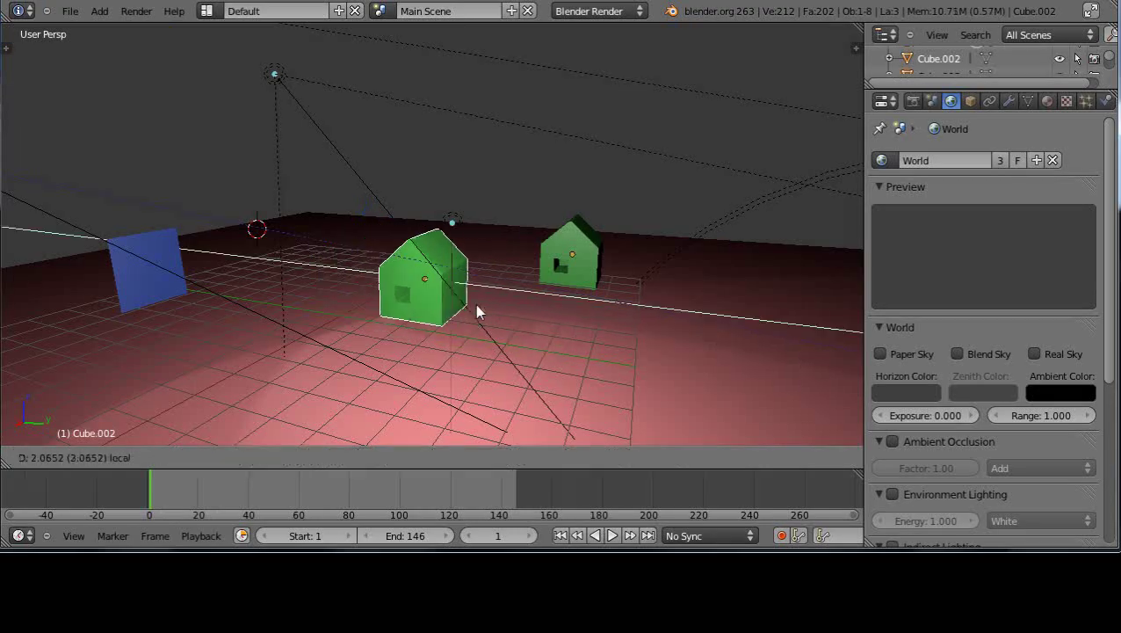
pyautogui.click(490, 314)
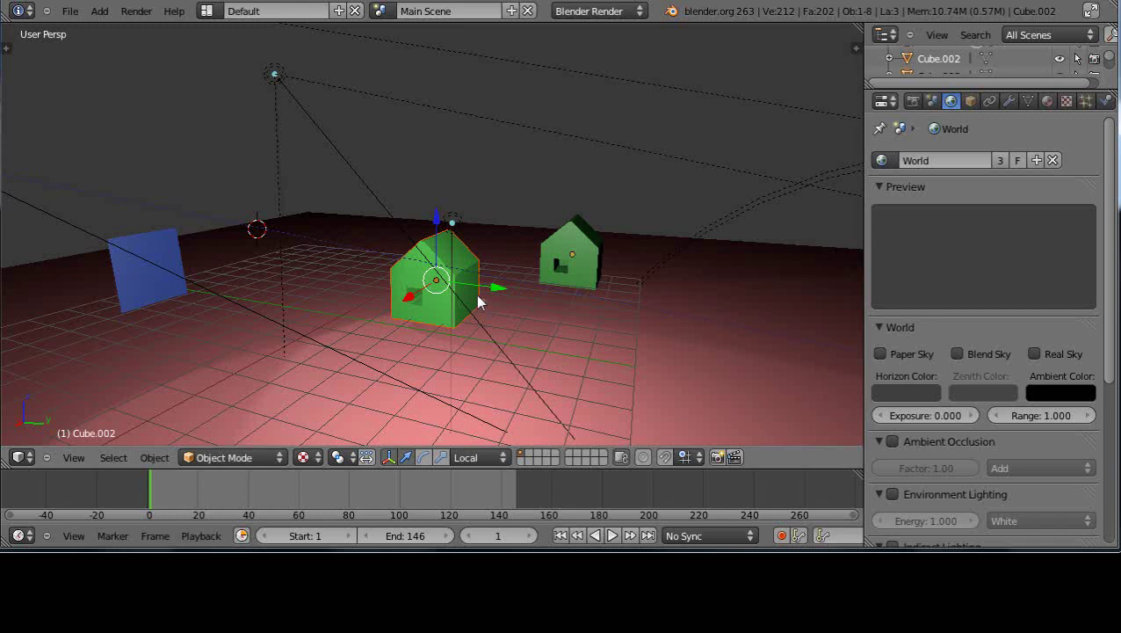
pyautogui.press('r')
pyautogui.press('x')
pyautogui.click(463, 279)
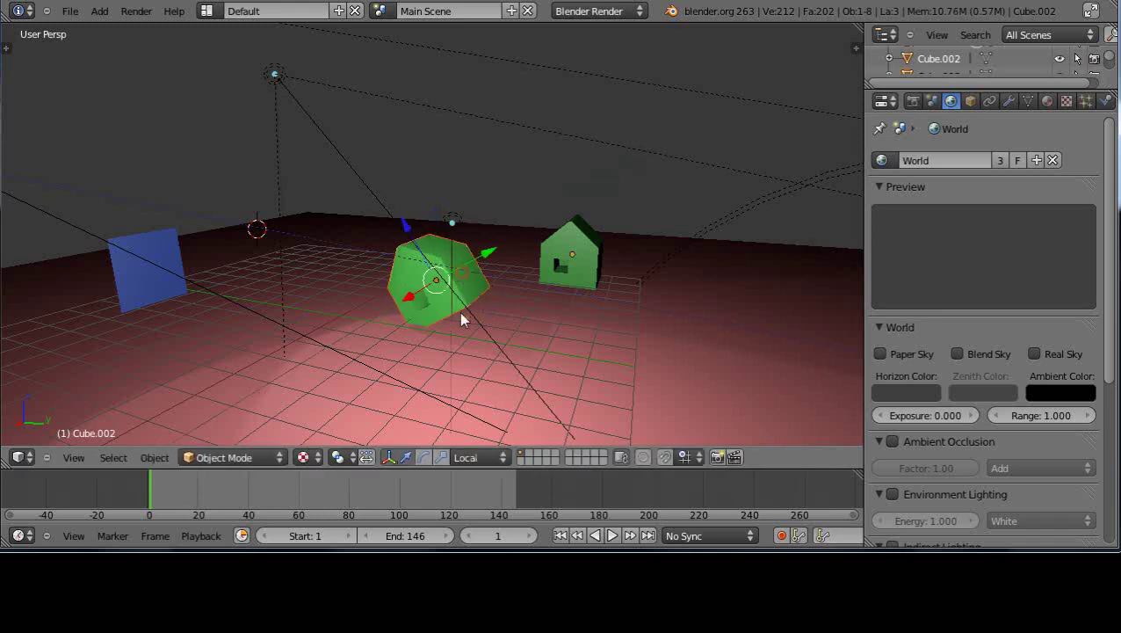
# Step: Save a2.blend, reopen a1.blend from the recent files, and orbit and zoom in on its green house
pyautogui.click(70, 11)
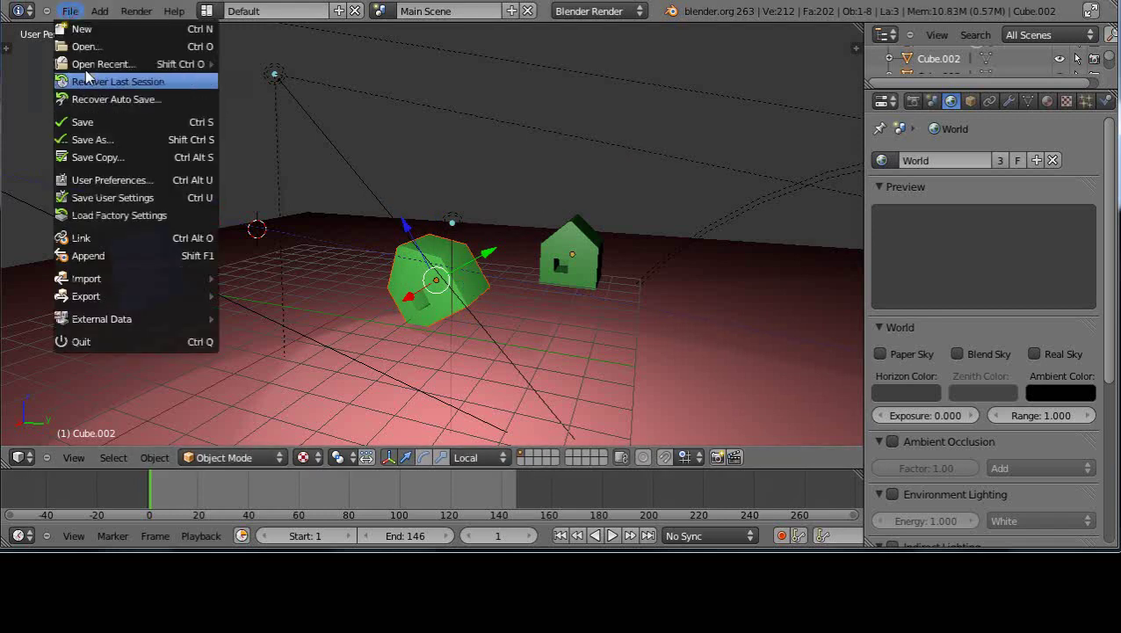
pyautogui.click(91, 122)
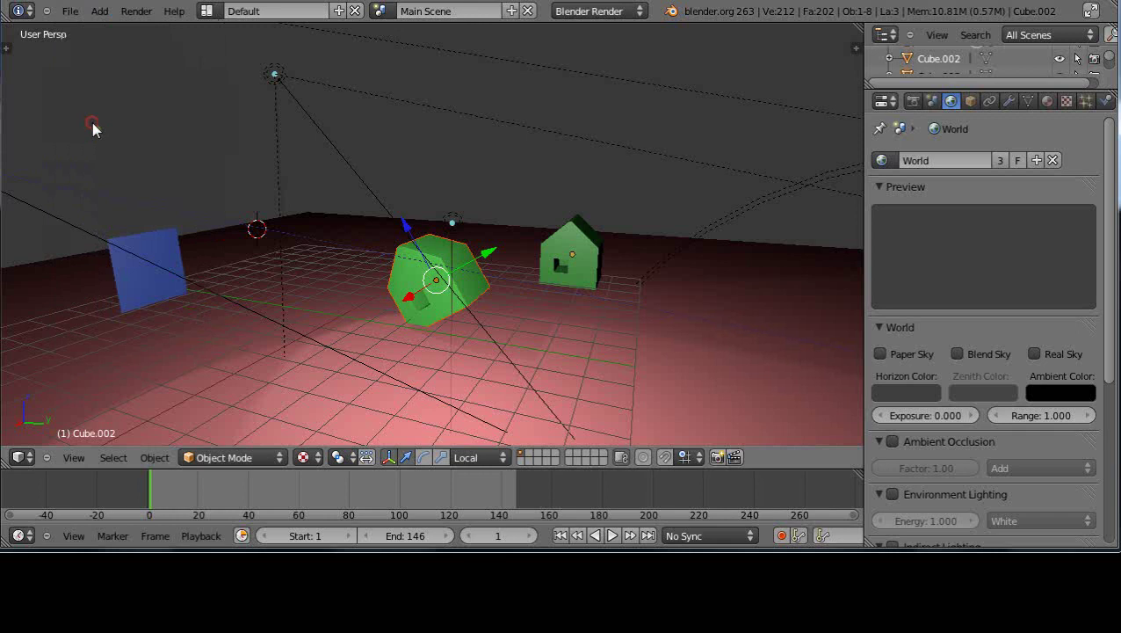
pyautogui.click(69, 10)
pyautogui.moveTo(95, 66)
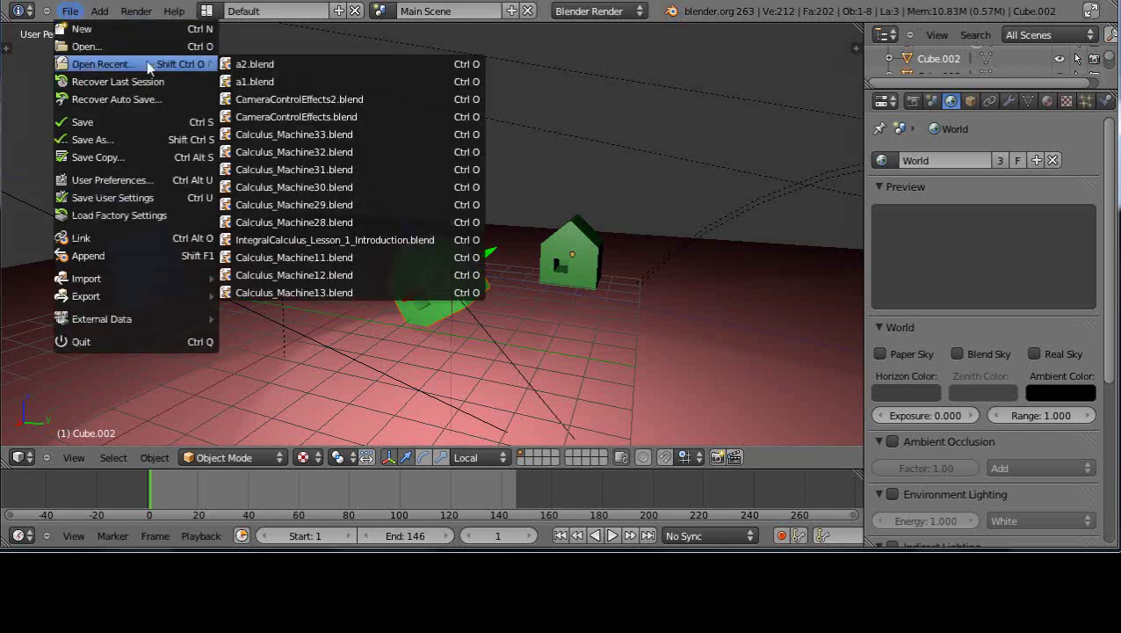
pyautogui.click(257, 83)
pyautogui.moveTo(542, 331); pyautogui.dragTo(481, 343, button='middle')
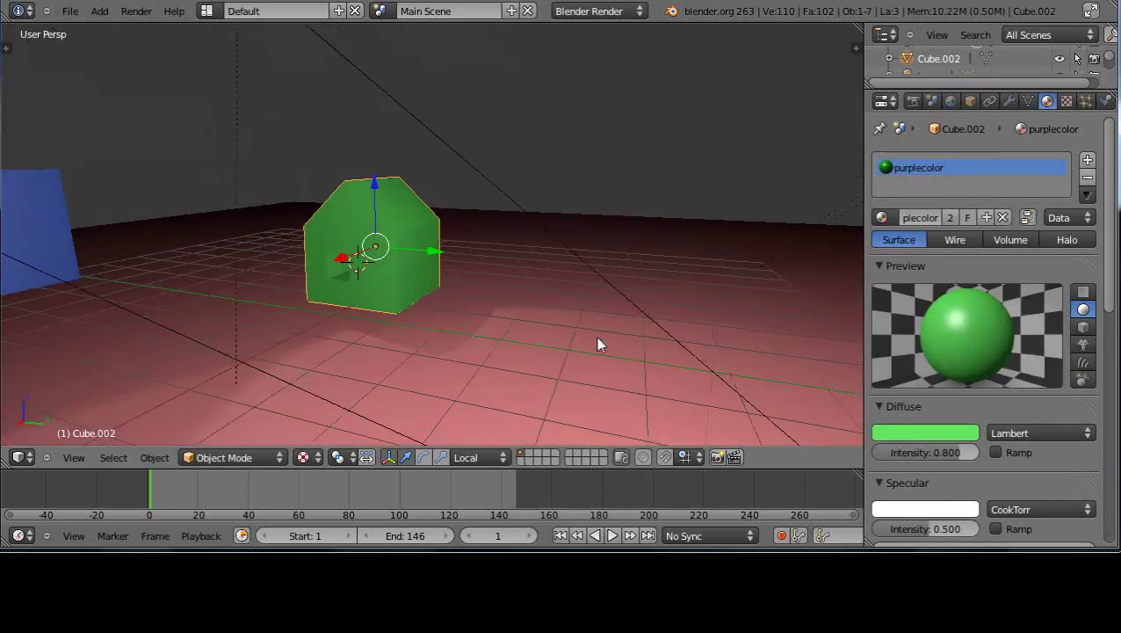
pyautogui.scroll(-3, 525, 325)
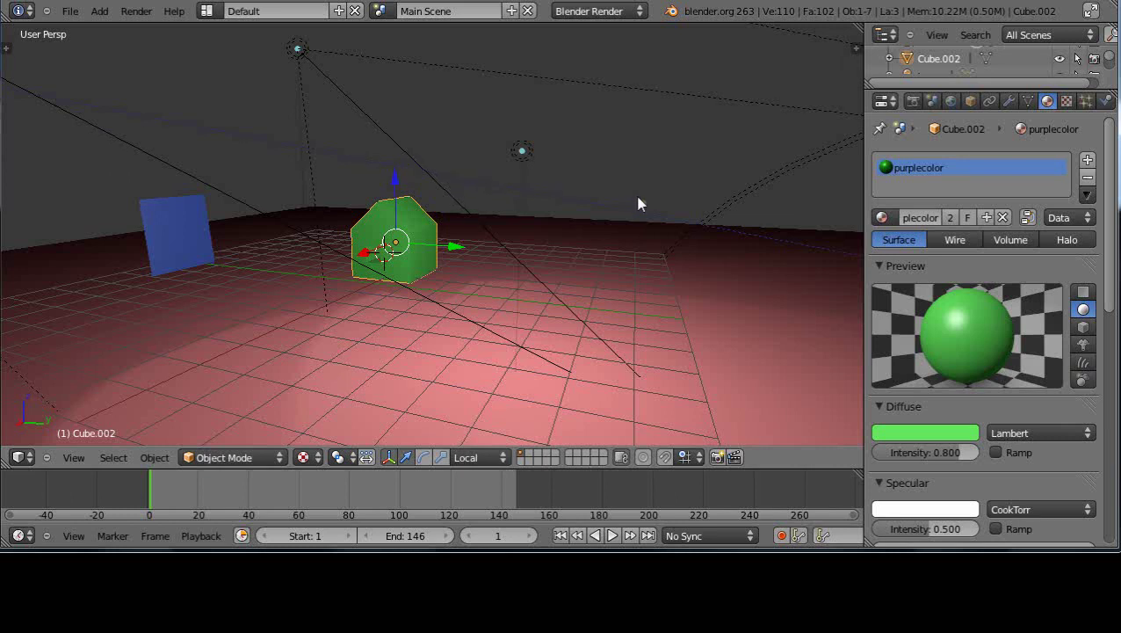
# Step: Select the green house Cube.002 in a1.blend and delete it
pyautogui.rightClick(405, 251)
pyautogui.rightClick(404, 249)
pyautogui.press('x')
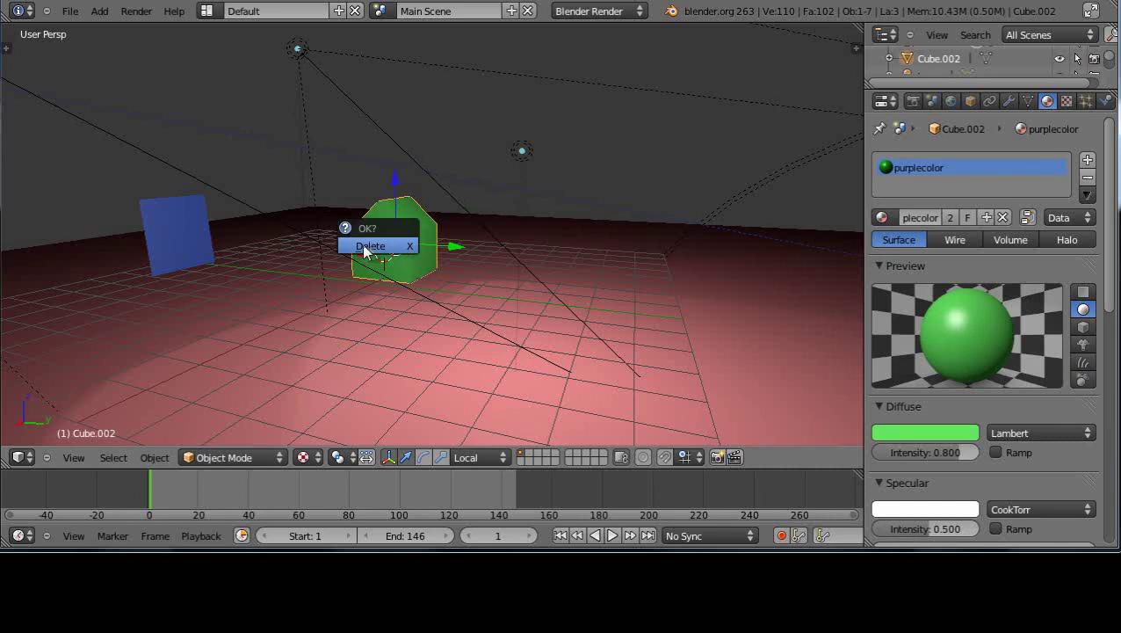
pyautogui.click(365, 249)
# Step: Save a1.blend and bring up the recent files list to reopen a2.blend
pyautogui.click(69, 13)
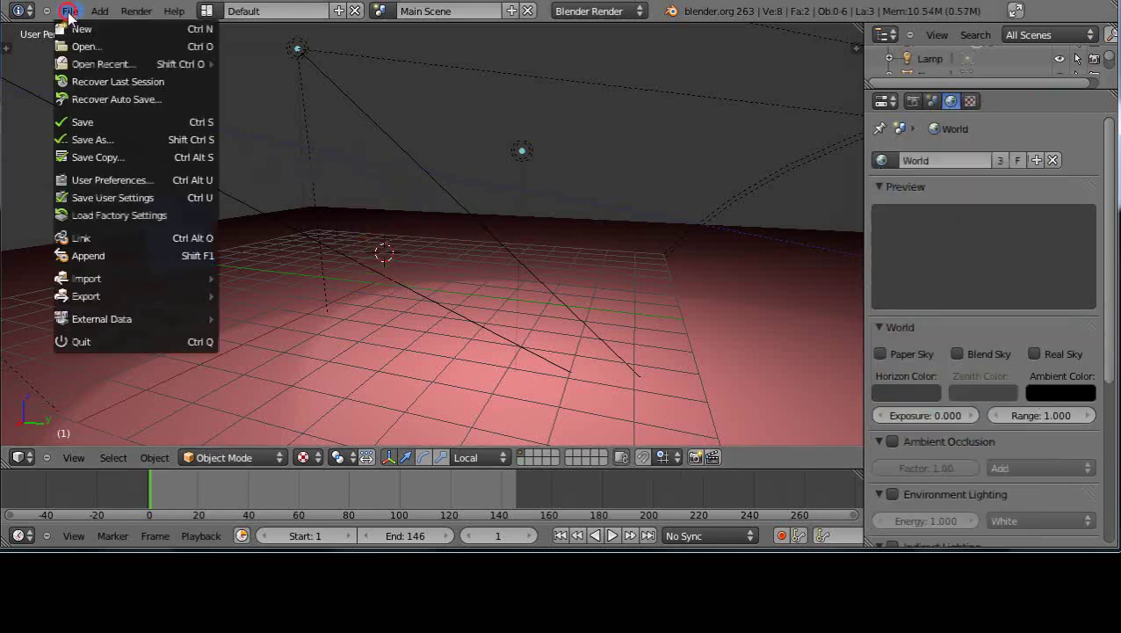
pyautogui.click(96, 123)
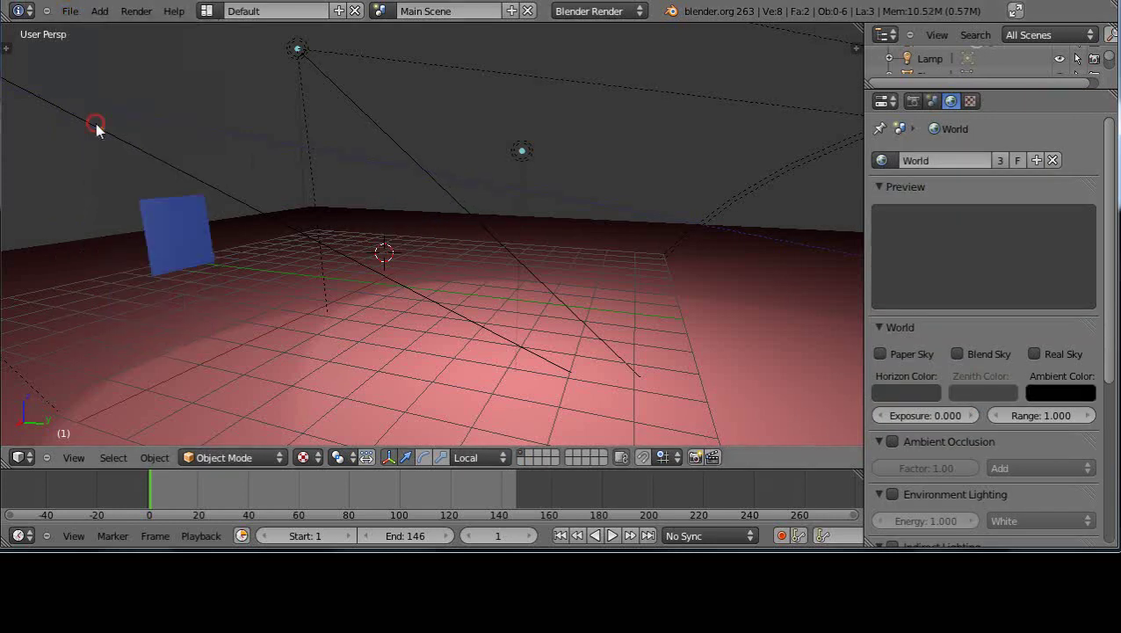
pyautogui.click(70, 13)
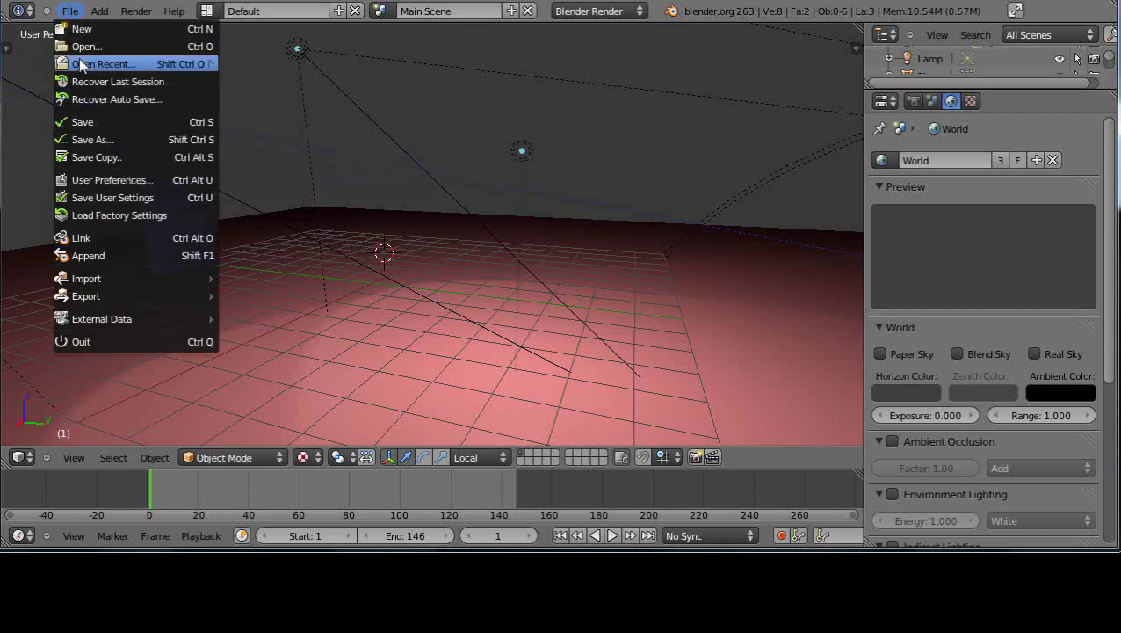
pyautogui.moveTo(95, 65)
pyautogui.click(250, 81)
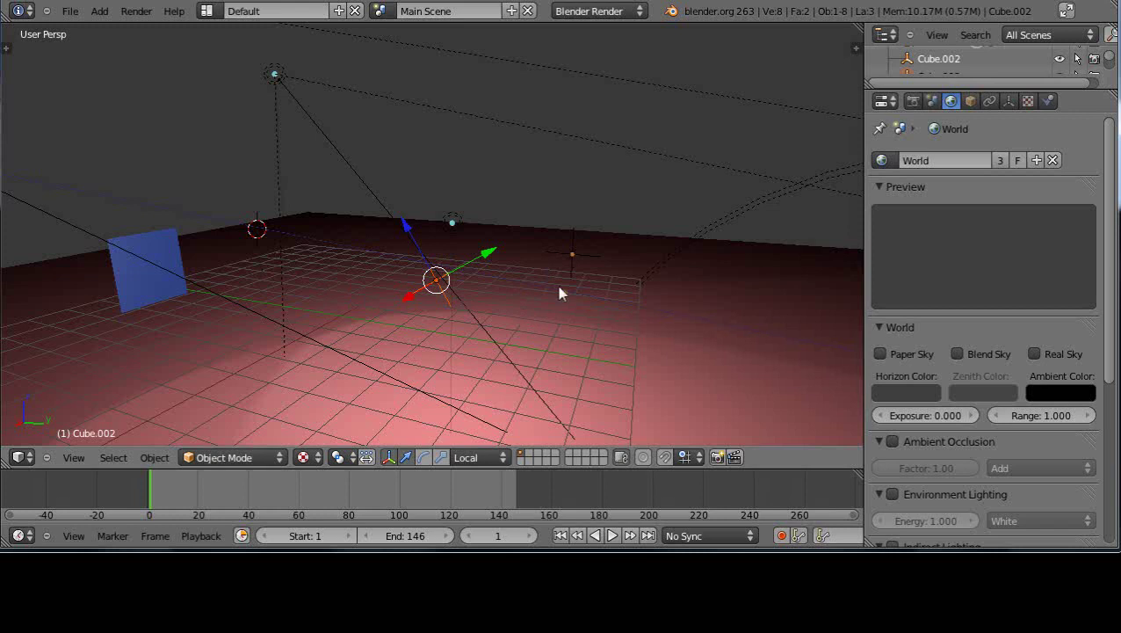
pyautogui.moveTo(558, 319); pyautogui.dragTo(576, 336, button='middle')
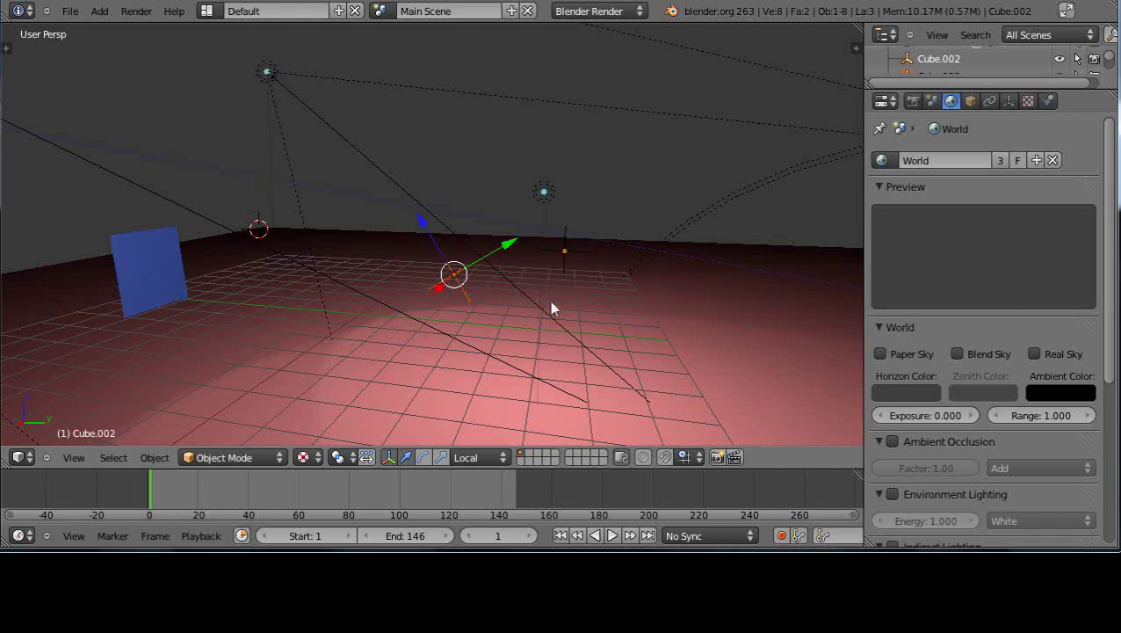
pyautogui.scroll(-2, 526, 319)
pyautogui.scroll(2, 519, 314)
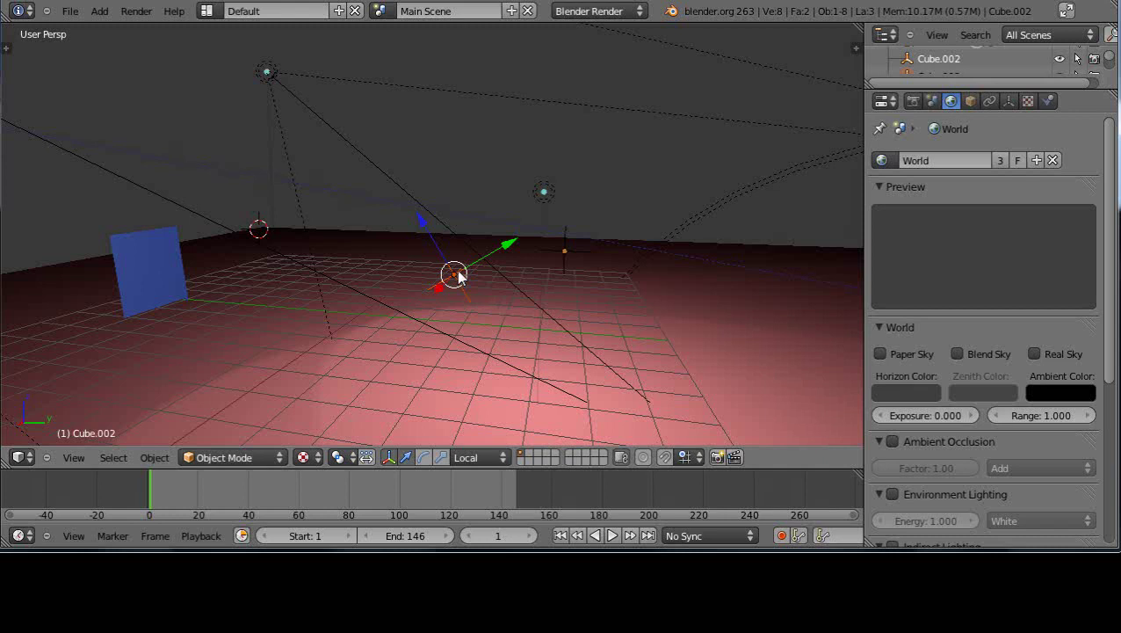